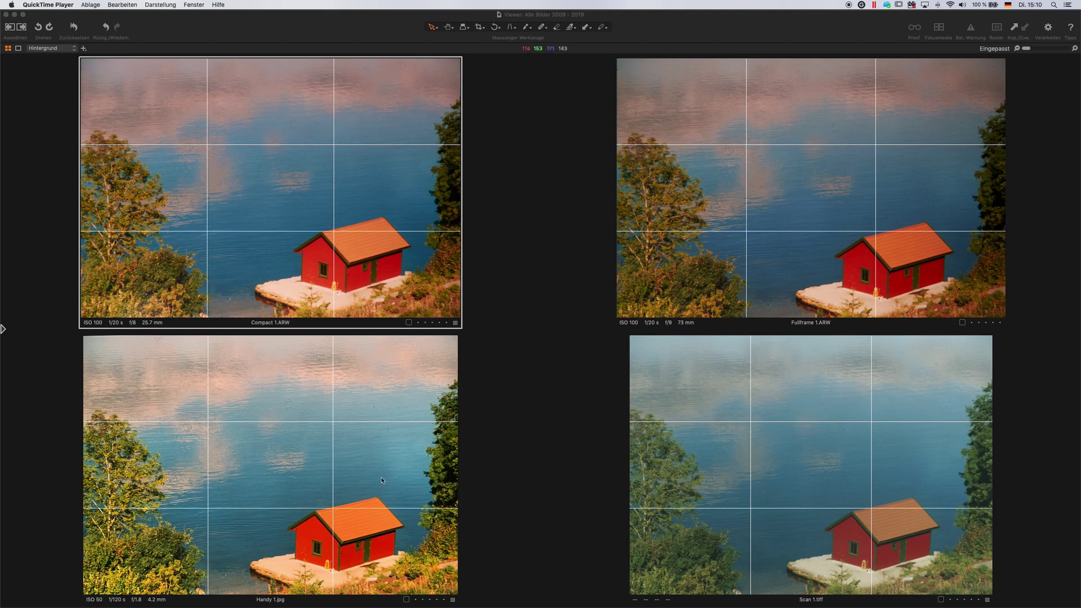
- Magnify the red house in Handy 1.jpg and Compact 1.ARW to 67% for a detail comparison
{"action": "left_click_drag", "start_coordinate": [318, 555], "coordinate": [343, 559]}
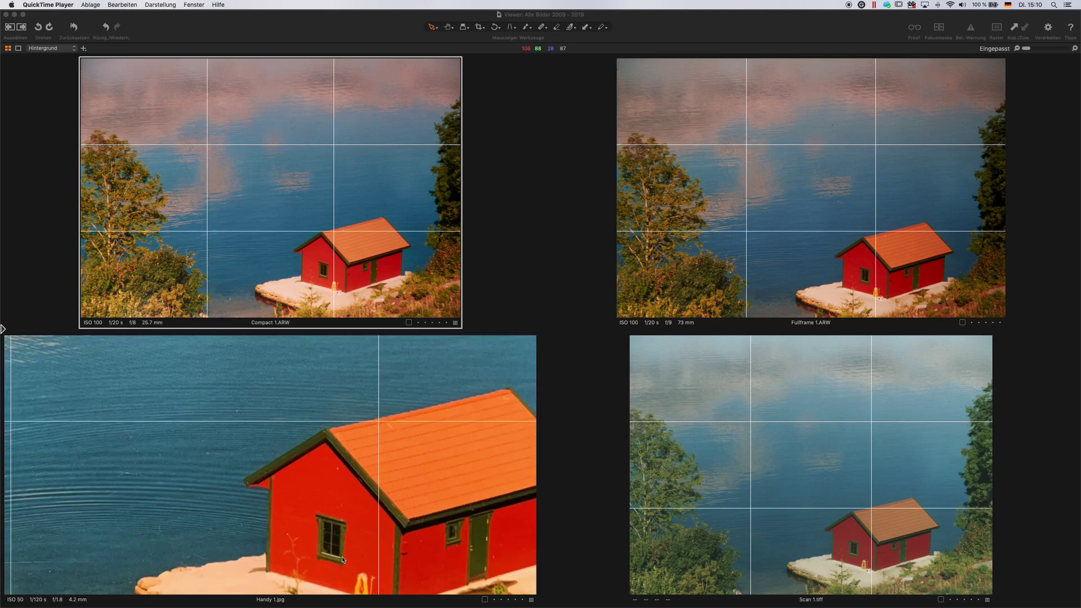
{"action": "left_click", "coordinate": [343, 559]}
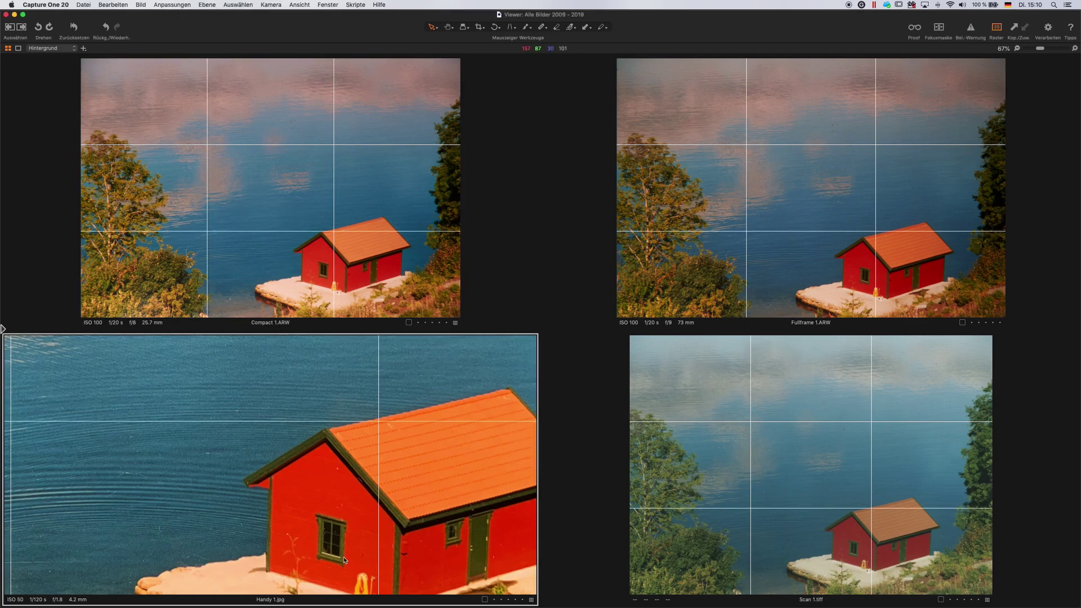
{"action": "left_click", "coordinate": [331, 275]}
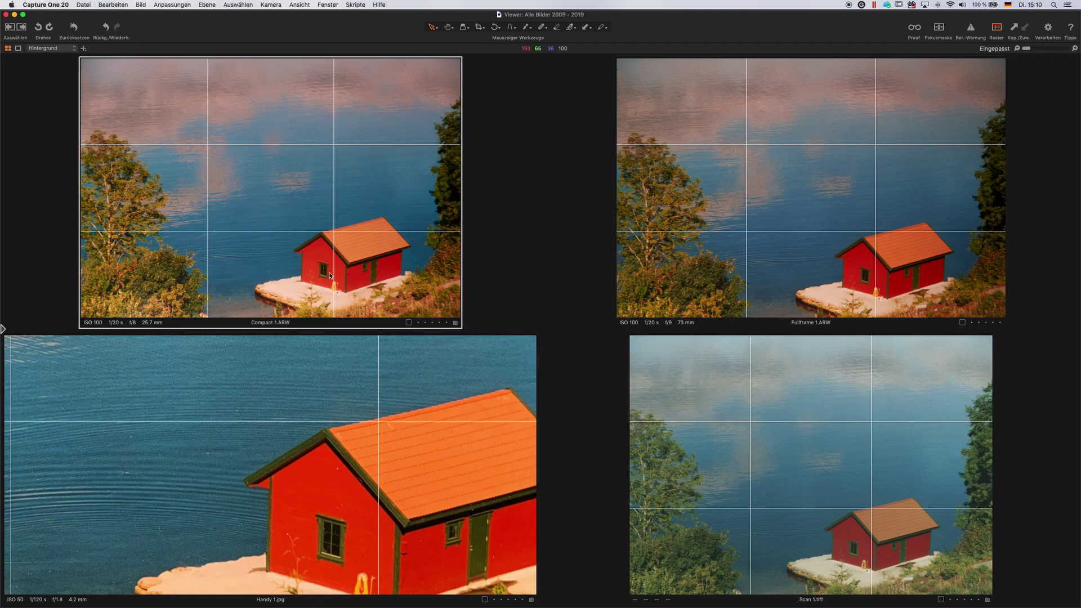
{"action": "scroll", "coordinate": [330, 275], "scroll_direction": "up", "scroll_amount": 2}
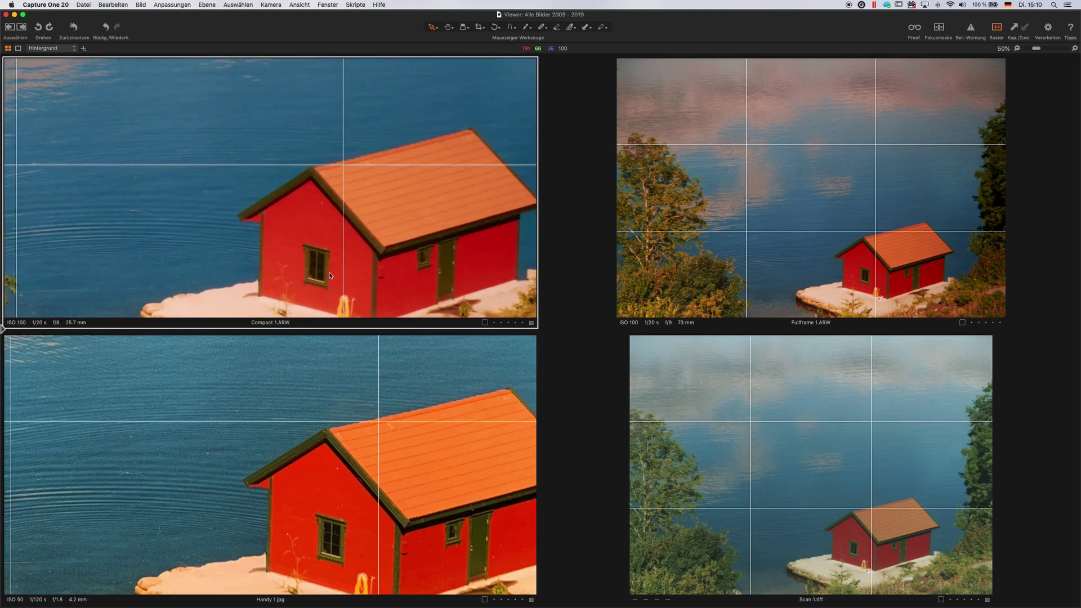
{"action": "scroll", "coordinate": [330, 275], "scroll_direction": "up", "scroll_amount": 1}
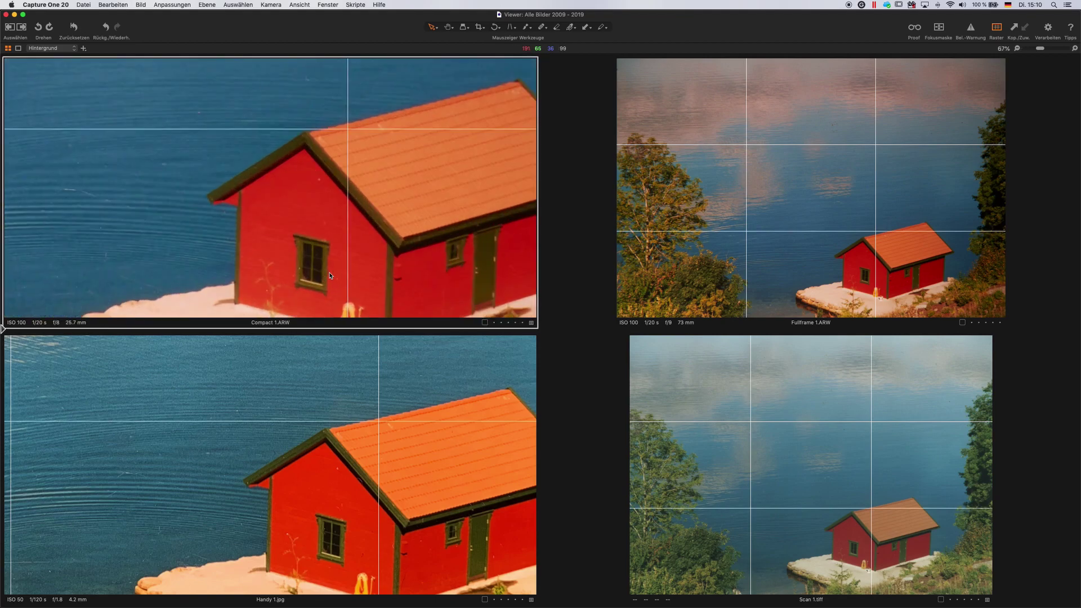
- Magnify Fullframe 1.ARW to 50% and pan until the red house fills the view
{"action": "left_click", "coordinate": [844, 276]}
{"action": "scroll", "coordinate": [844, 276], "scroll_direction": "up", "scroll_amount": 3}
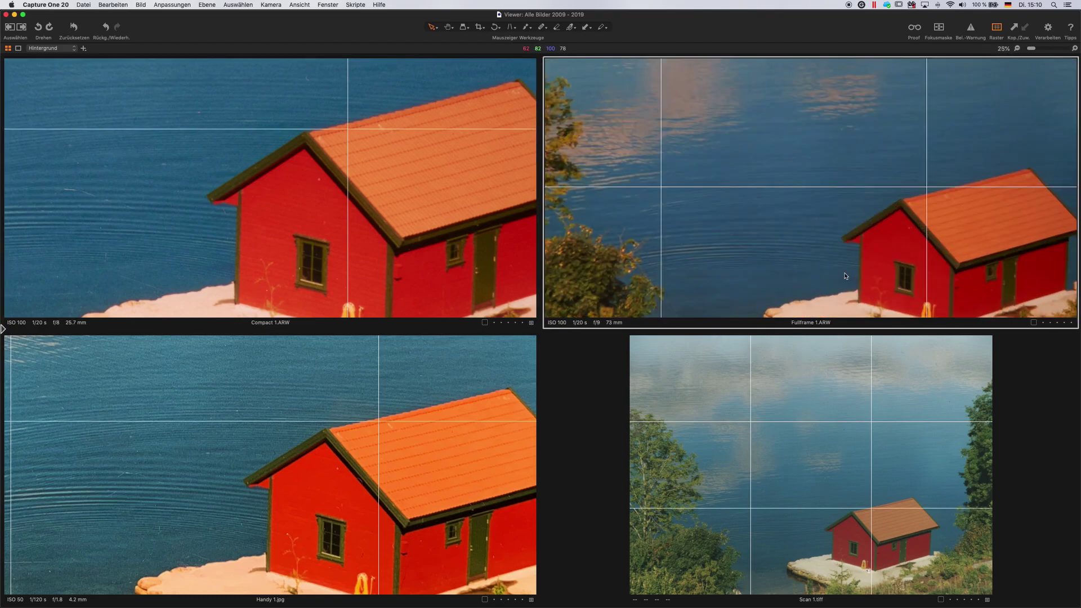
{"action": "scroll", "coordinate": [844, 276], "scroll_direction": "up", "scroll_amount": 1}
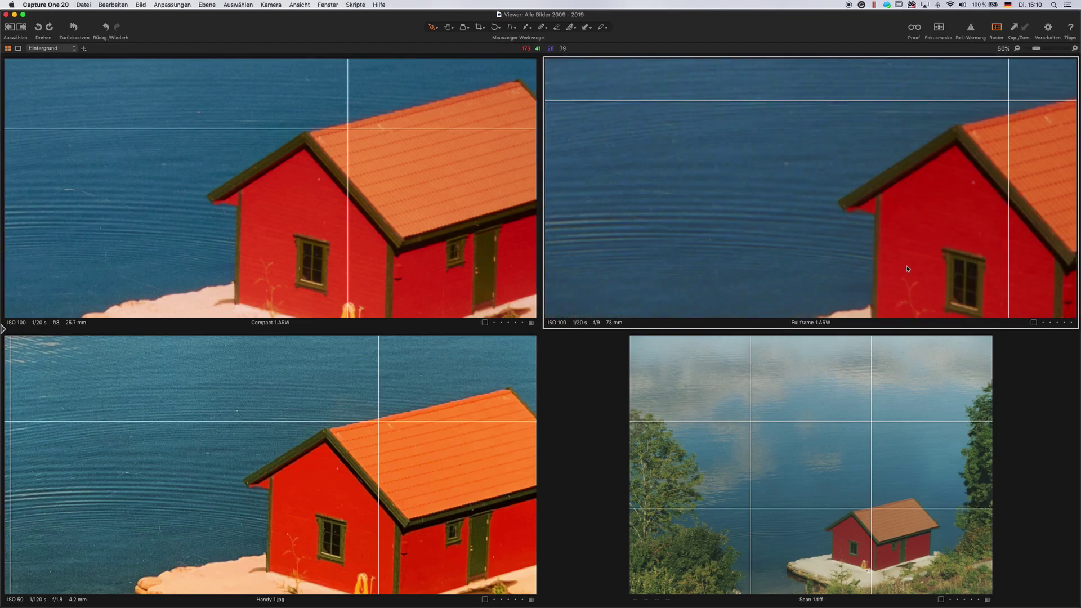
{"action": "left_click", "coordinate": [448, 26]}
{"action": "left_click_drag", "start_coordinate": [904, 200], "coordinate": [724, 152]}
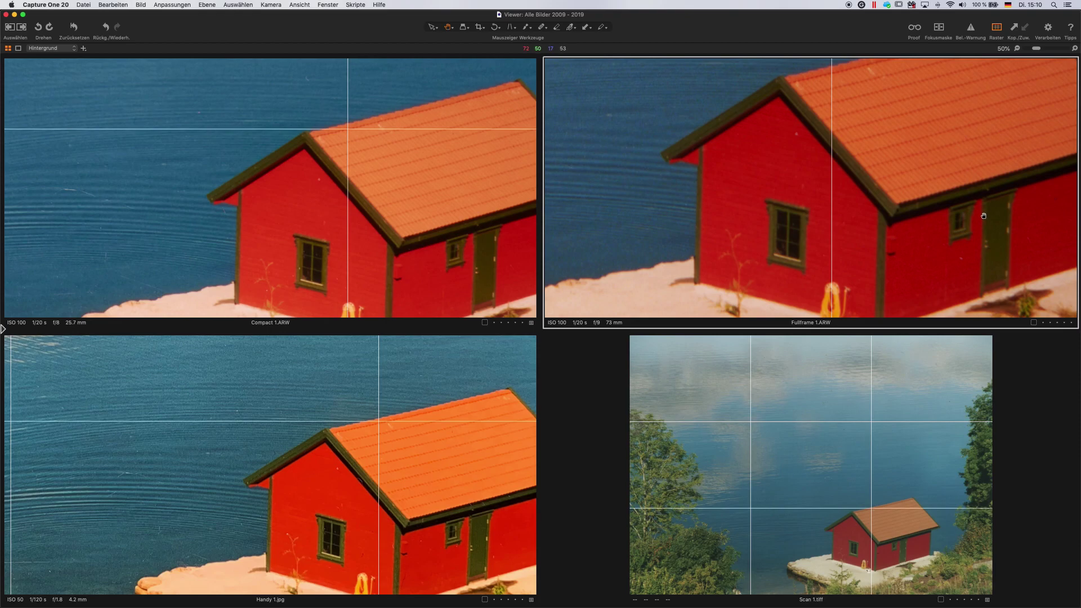
- Magnify the red house in Scan 1.tiff to 67%
{"action": "left_click", "coordinate": [849, 483]}
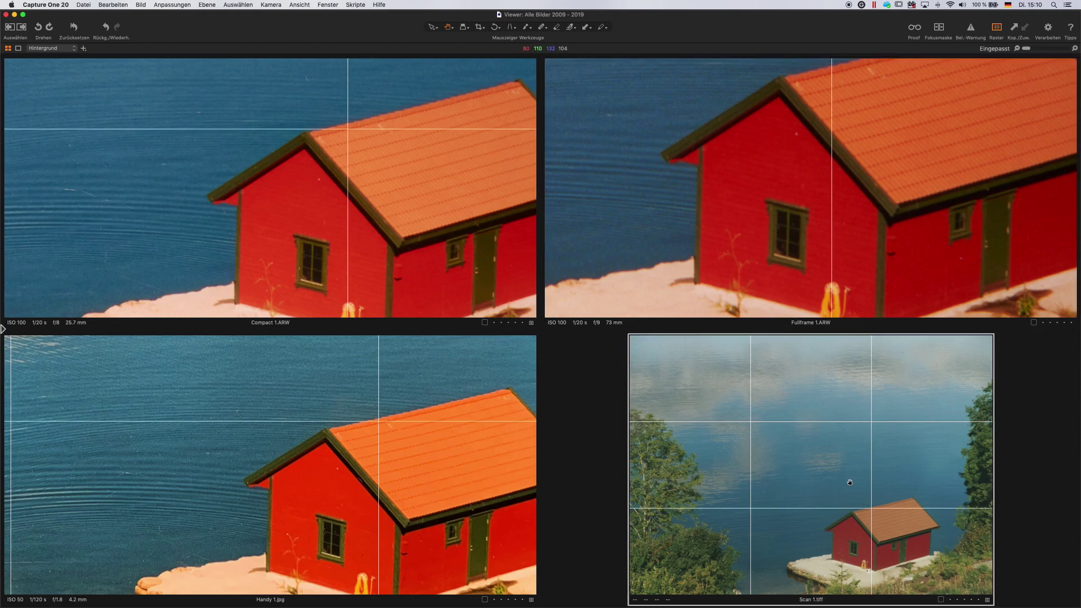
{"action": "scroll", "coordinate": [854, 554], "scroll_direction": "up", "scroll_amount": 1}
{"action": "scroll", "coordinate": [868, 558], "scroll_direction": "up", "scroll_amount": 1}
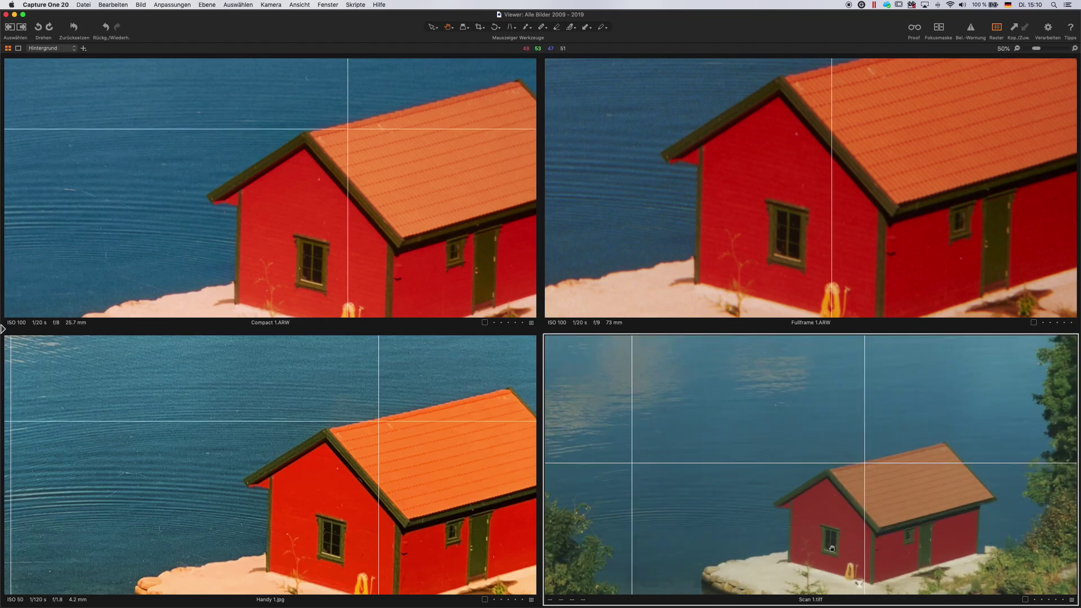
{"action": "scroll", "coordinate": [832, 548], "scroll_direction": "up", "scroll_amount": 1}
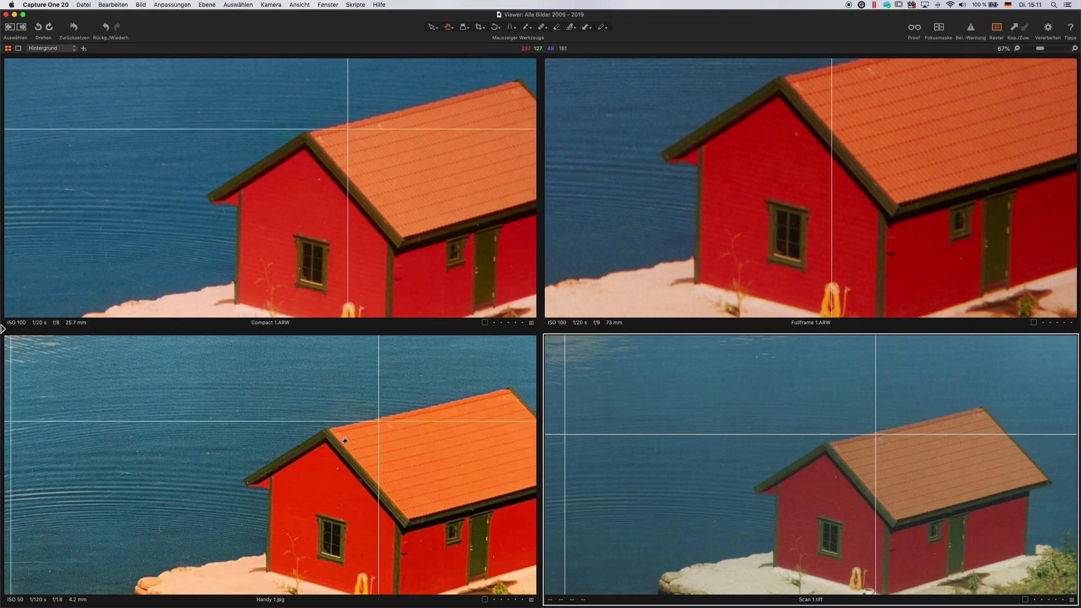
- Pan Handy 1.jpg and Compact 1.ARW so that both show the house in matching framing
{"action": "left_click_drag", "start_coordinate": [347, 443], "coordinate": [325, 411]}
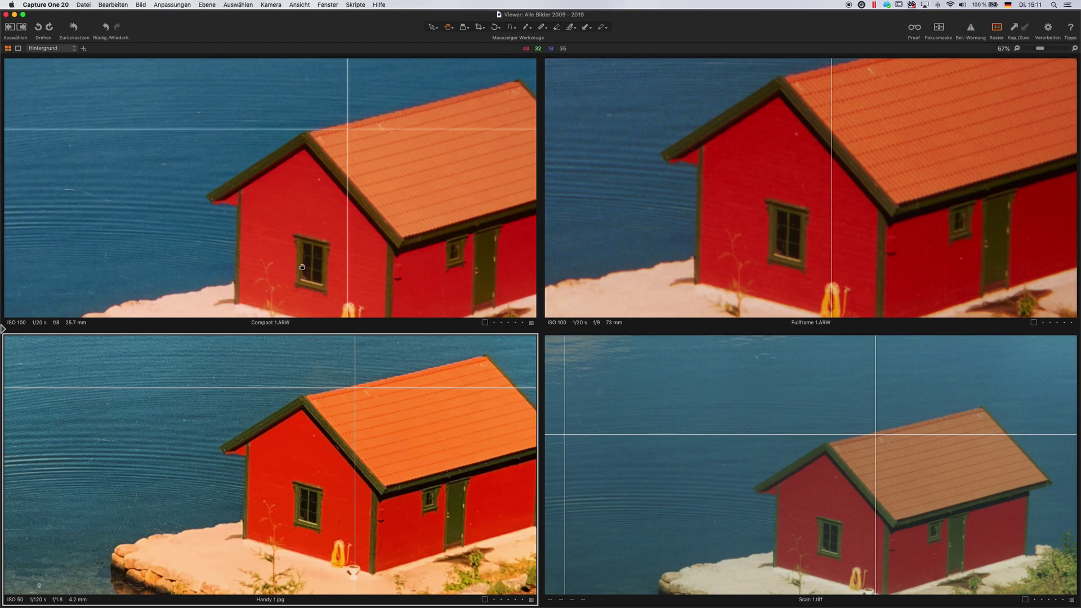
{"action": "left_click", "coordinate": [443, 275]}
{"action": "left_click_drag", "start_coordinate": [443, 275], "coordinate": [439, 254]}
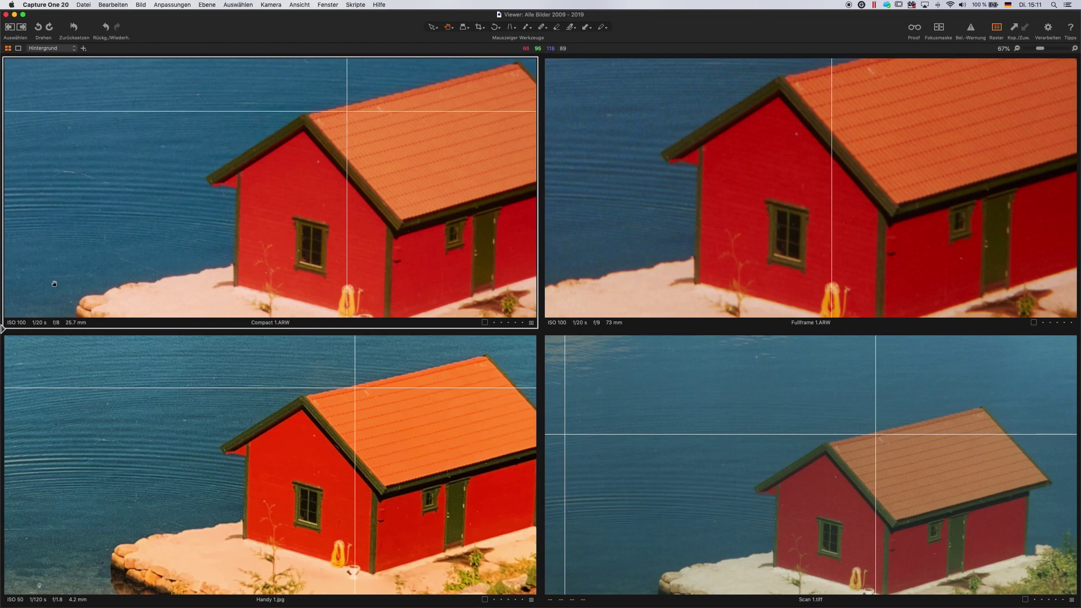
- Increase the sharpening of Compact 1.ARW by adjusting its strength and radius, and return to the full comparison view
{"action": "key", "text": "super+alt+t"}
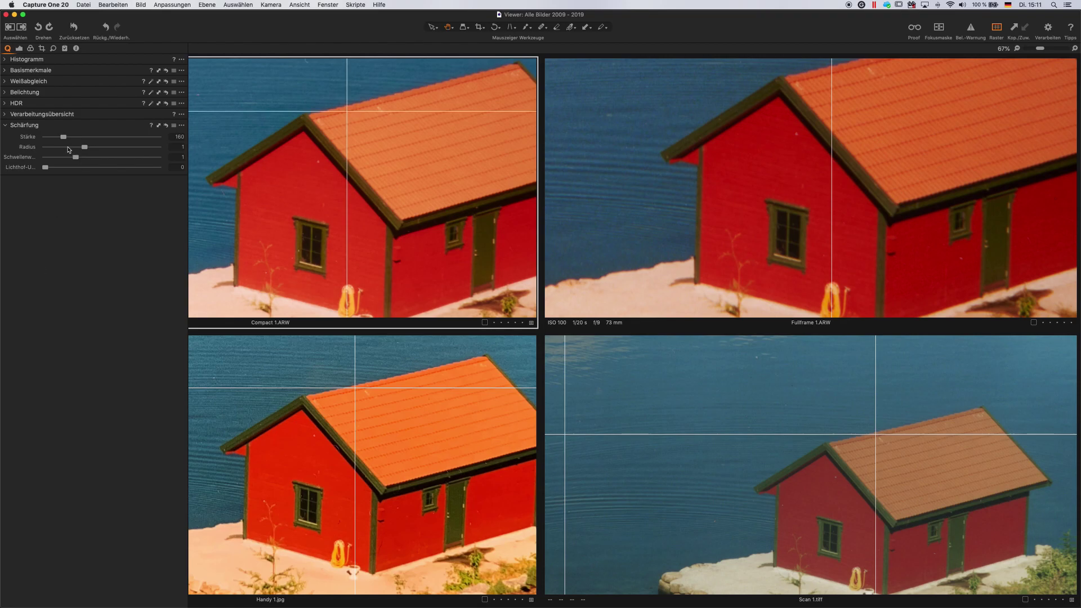
{"action": "left_click_drag", "start_coordinate": [64, 139], "coordinate": [111, 142]}
{"action": "mouse_move", "coordinate": [112, 142]}
{"action": "left_mouse_down"}
{"action": "mouse_move", "coordinate": [128, 138]}
{"action": "mouse_move", "coordinate": [102, 148]}
{"action": "left_mouse_up"}
{"action": "key", "text": "super+t"}
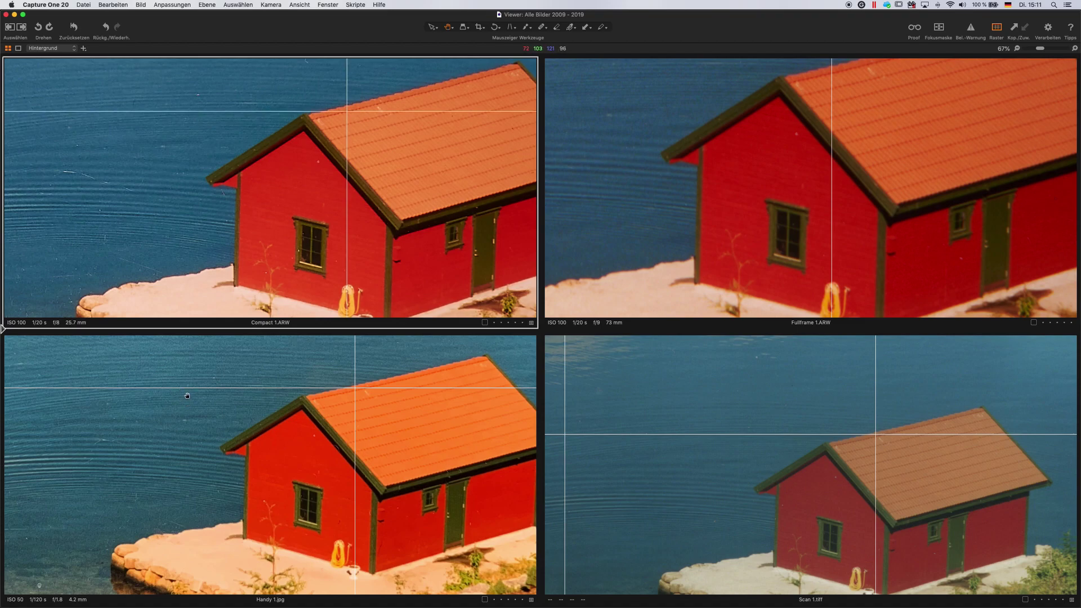
- Sharpen Fullframe 1.ARW with a much higher strength, radius 1.9 and threshold 0.3, and return to the full comparison view
{"action": "left_click", "coordinate": [792, 264]}
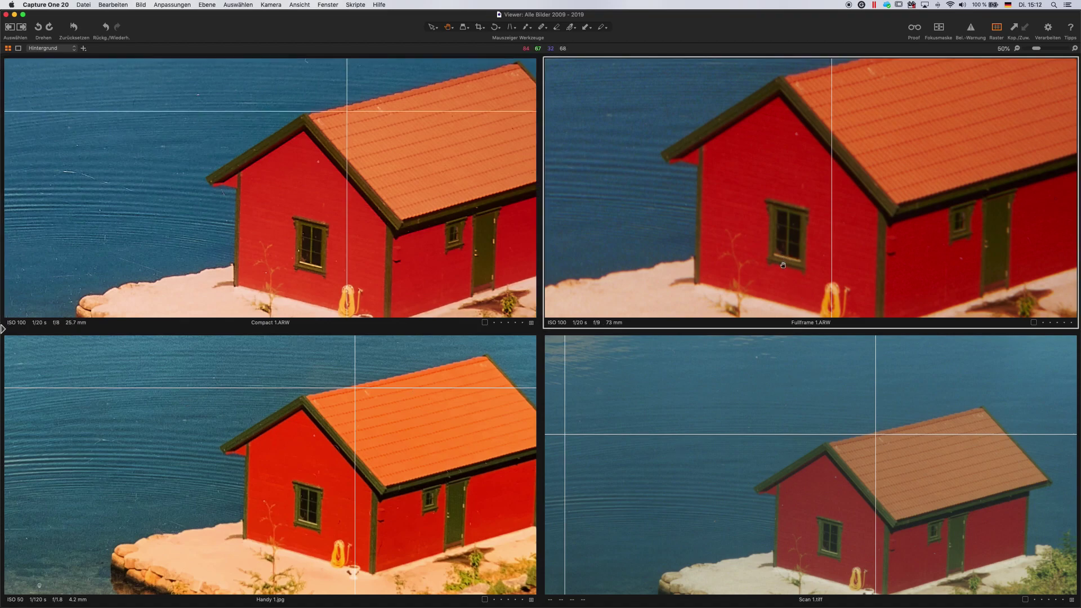
{"action": "left_click", "coordinate": [4, 329]}
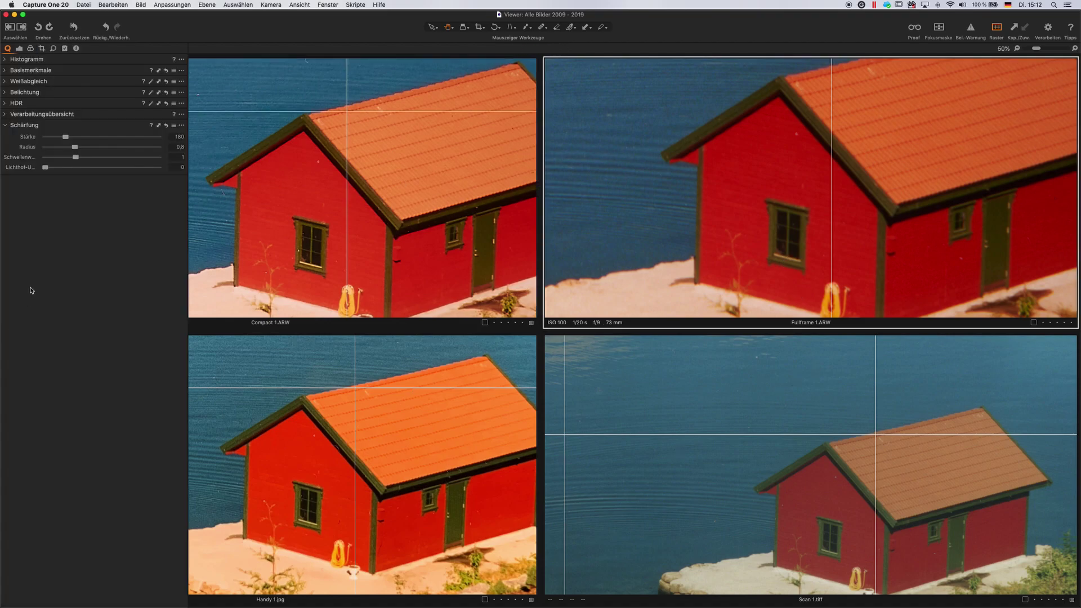
{"action": "left_click_drag", "start_coordinate": [67, 138], "coordinate": [147, 142]}
{"action": "mouse_move", "coordinate": [76, 149]}
{"action": "left_mouse_down"}
{"action": "mouse_move", "coordinate": [160, 151]}
{"action": "mouse_move", "coordinate": [47, 157]}
{"action": "mouse_move", "coordinate": [57, 157]}
{"action": "left_mouse_up"}
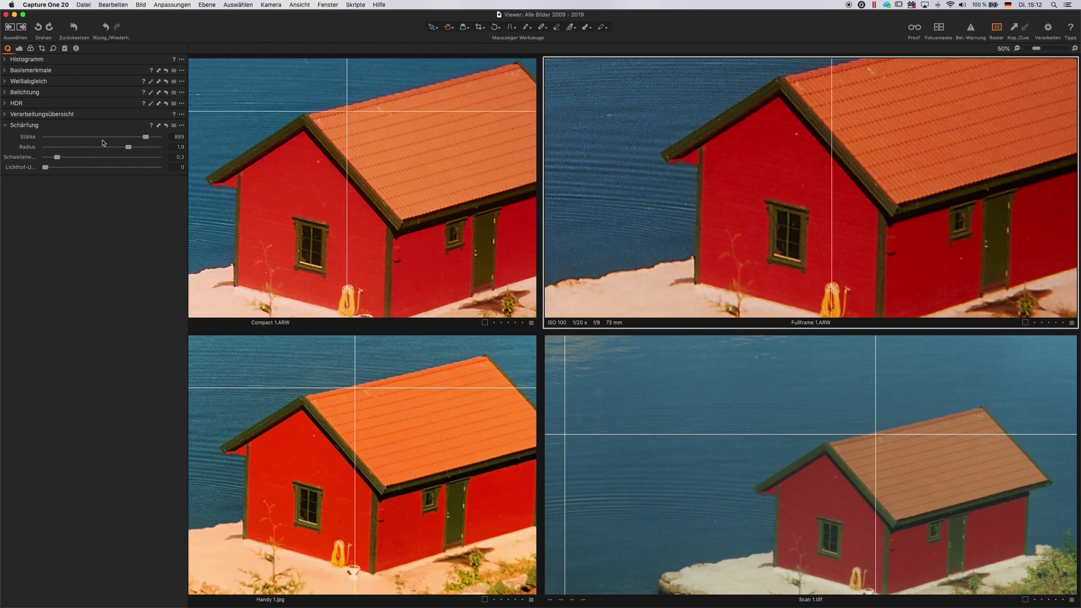
{"action": "key", "text": "super+t"}
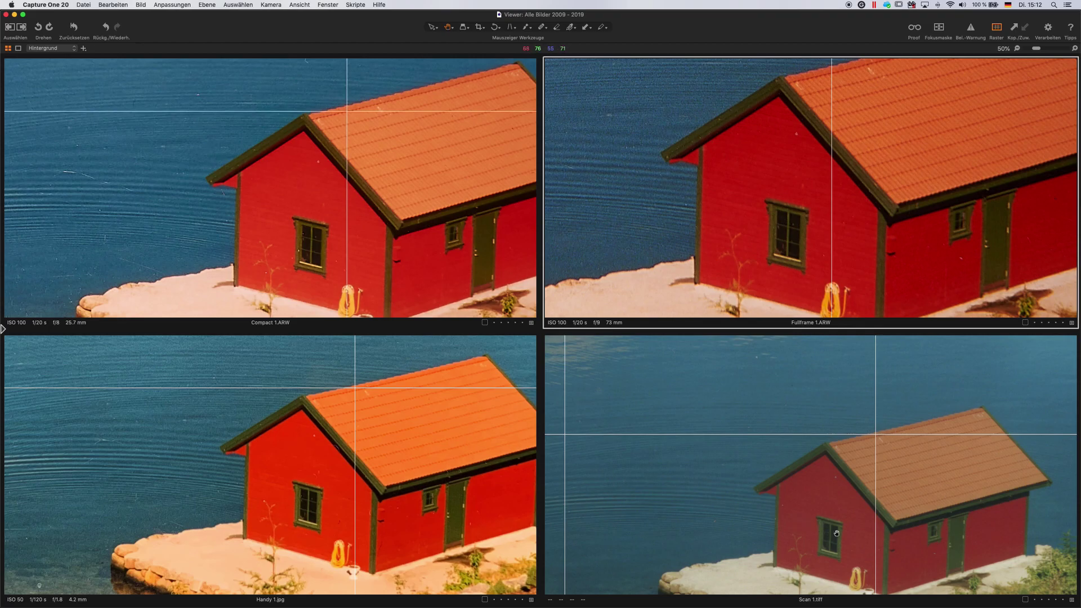
- Magnify the house in Scan 1.tiff to 100% and sharpen it with a strength of about 650 and radius 1.3
{"action": "left_click_drag", "start_coordinate": [836, 534], "coordinate": [783, 485]}
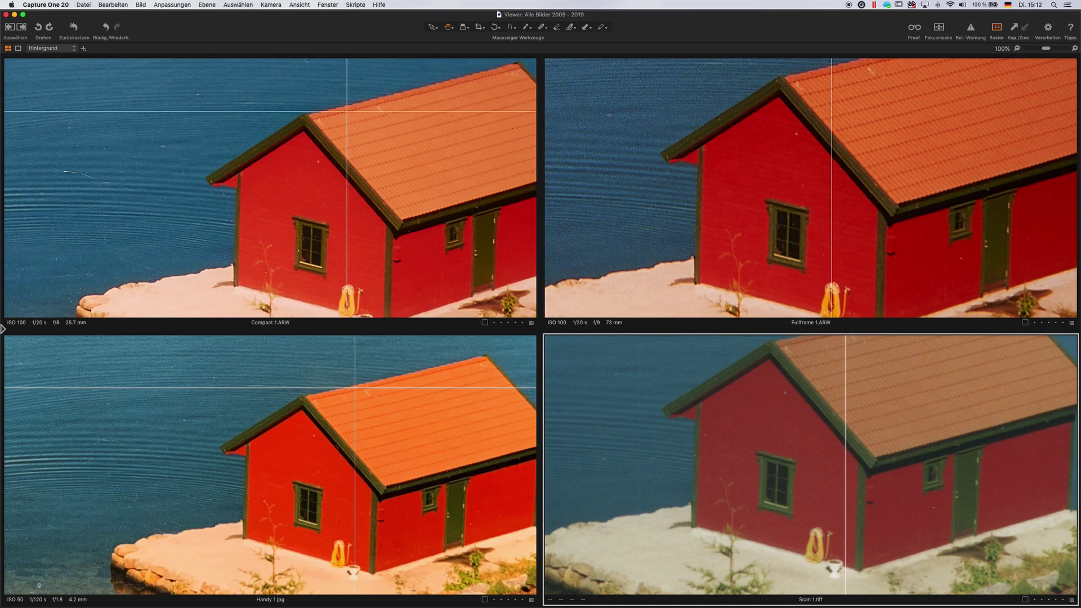
{"action": "left_click", "coordinate": [3, 329]}
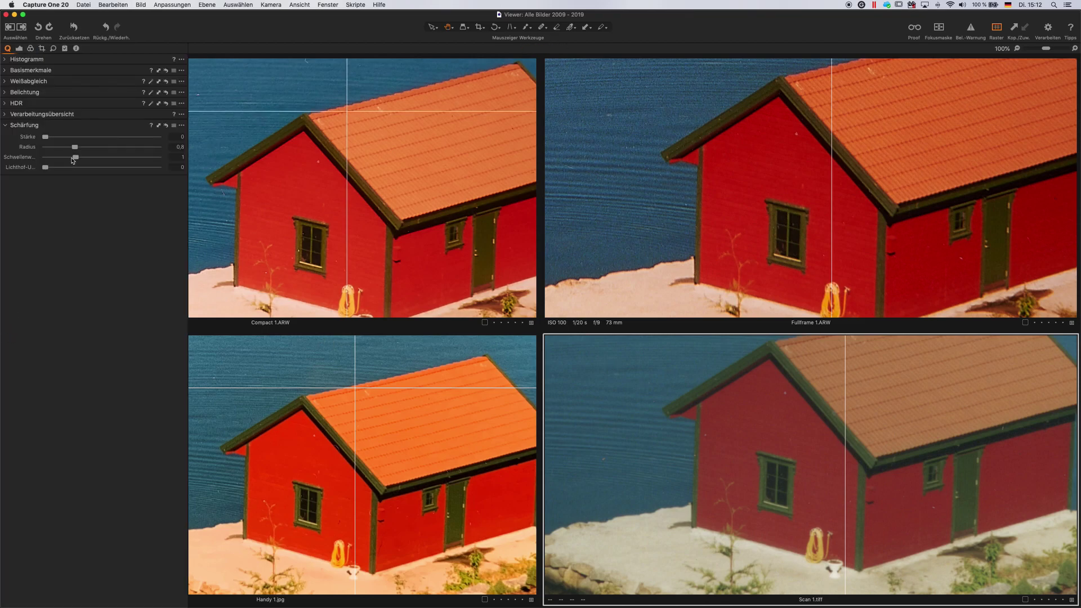
{"action": "left_click_drag", "start_coordinate": [47, 140], "coordinate": [100, 147]}
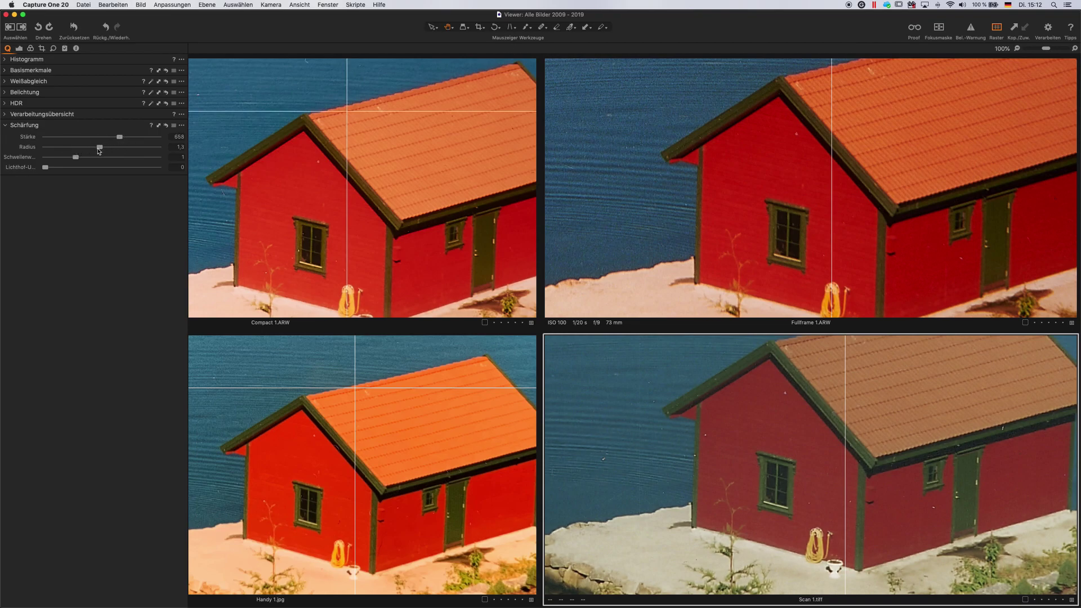
{"action": "key", "text": "super+t"}
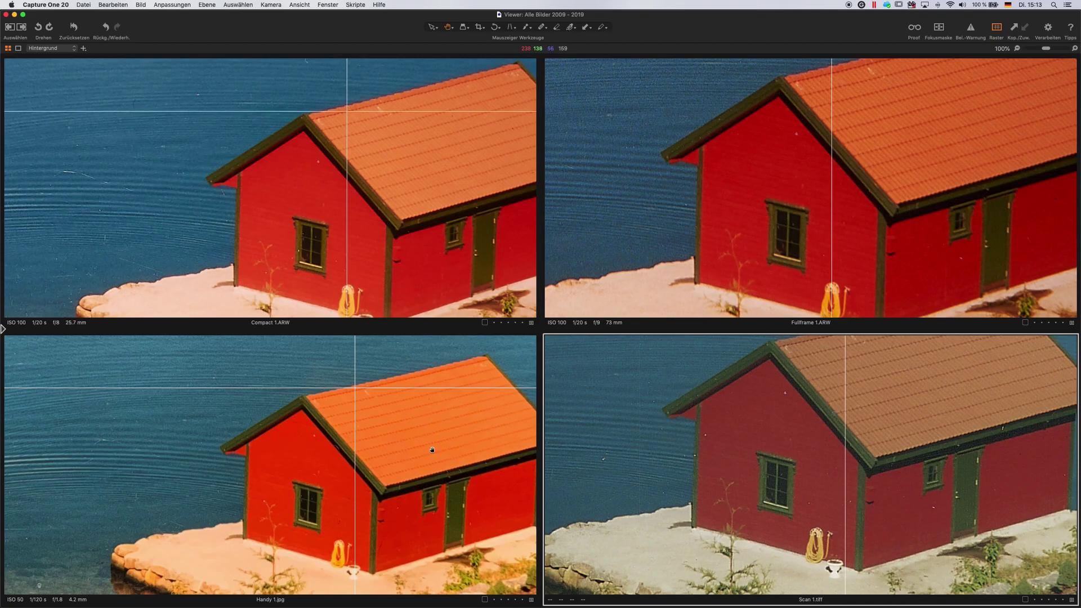
- Examine the roof tiles of the house in Handy 1.jpg, Compact 1.ARW and Fullframe 1.ARW at higher magnification to compare fine detail
{"action": "scroll", "coordinate": [433, 450], "scroll_direction": "up", "scroll_amount": 2}
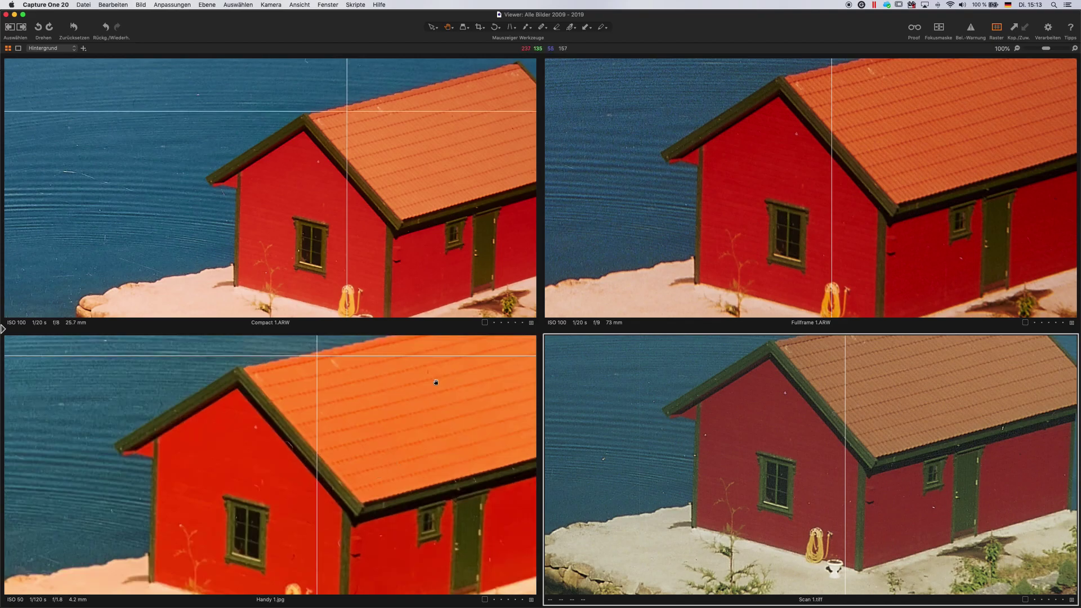
{"action": "scroll", "coordinate": [426, 173], "scroll_direction": "up", "scroll_amount": 2}
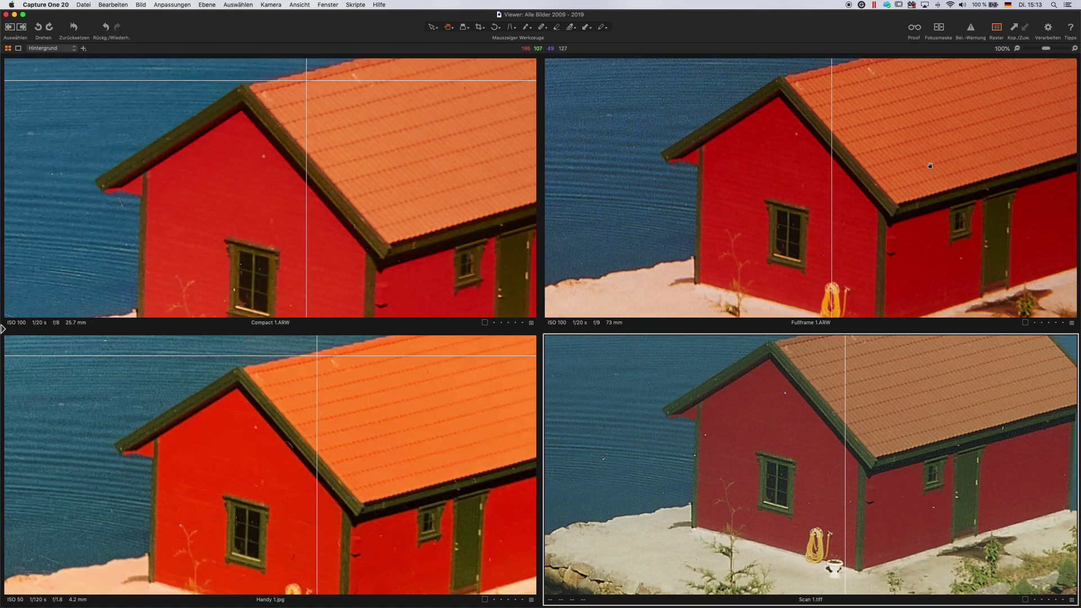
{"action": "scroll", "coordinate": [929, 166], "scroll_direction": "up", "scroll_amount": 2}
{"action": "scroll", "coordinate": [919, 176], "scroll_direction": "down", "scroll_amount": 2}
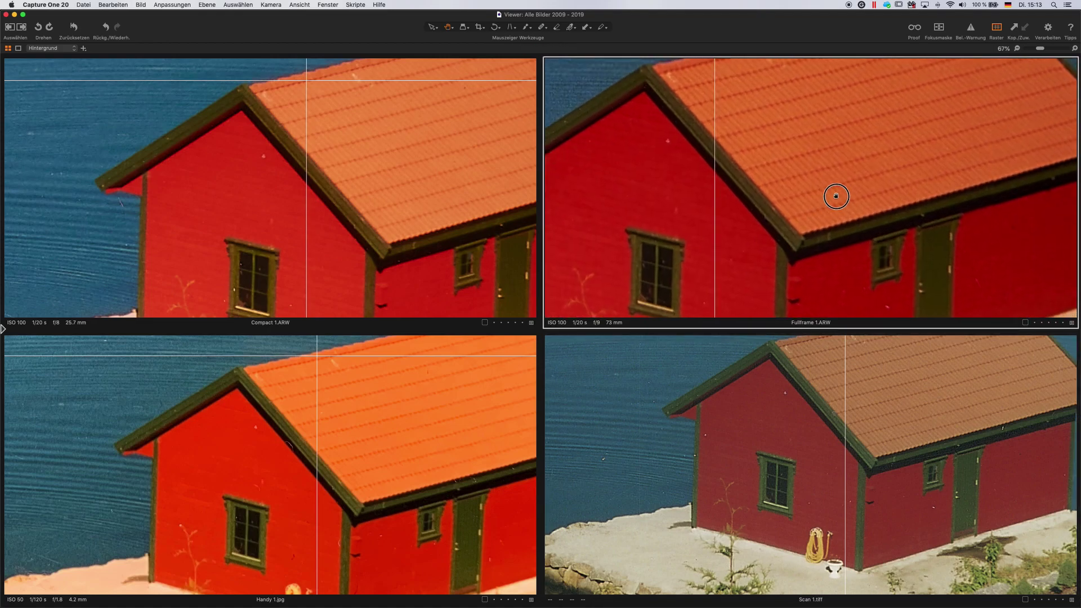
{"action": "left_click_drag", "start_coordinate": [827, 193], "coordinate": [763, 228]}
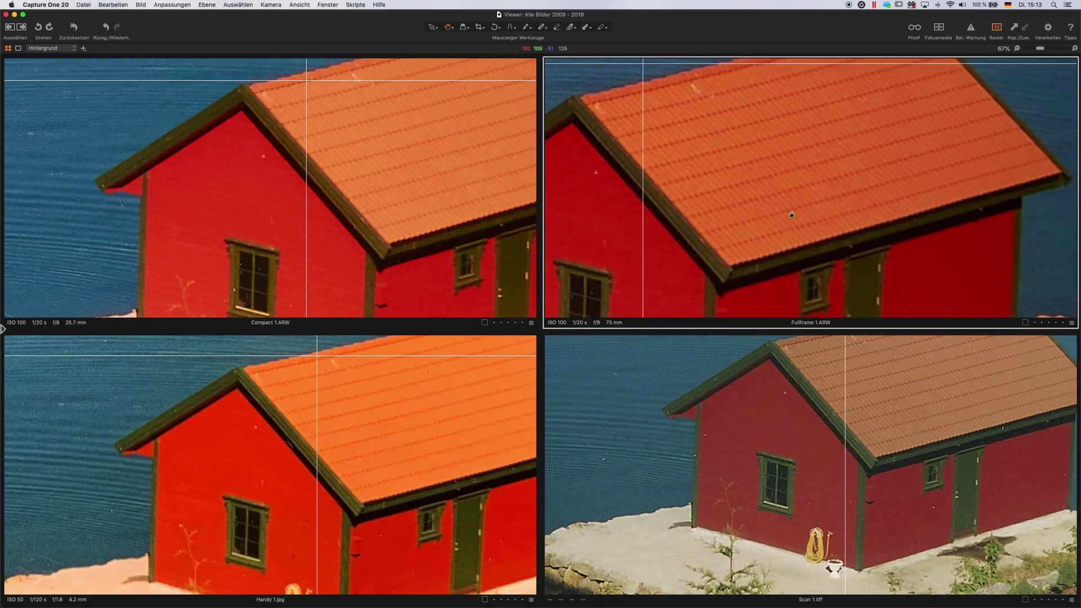
{"action": "scroll", "coordinate": [791, 214], "scroll_direction": "up", "scroll_amount": 2}
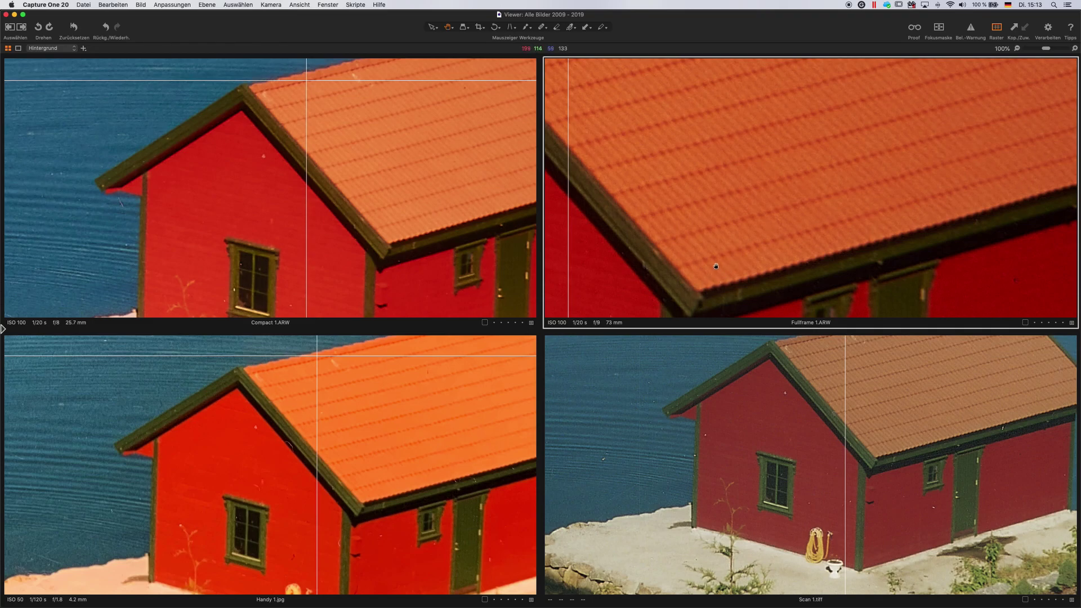
{"action": "scroll", "coordinate": [720, 254], "scroll_direction": "down", "scroll_amount": 2}
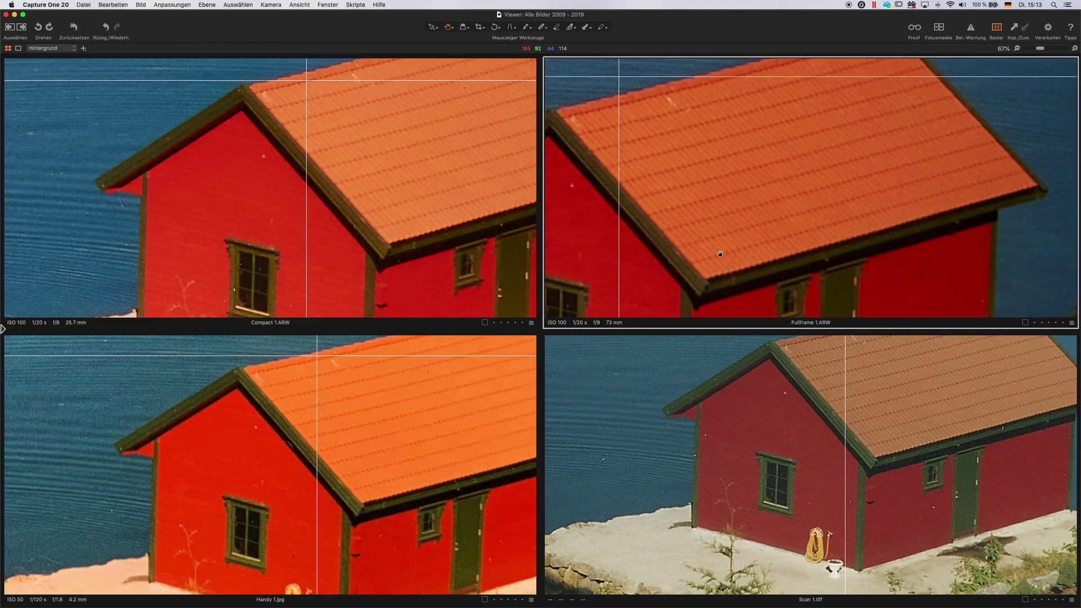
{"action": "scroll", "coordinate": [720, 254], "scroll_direction": "down", "scroll_amount": 1}
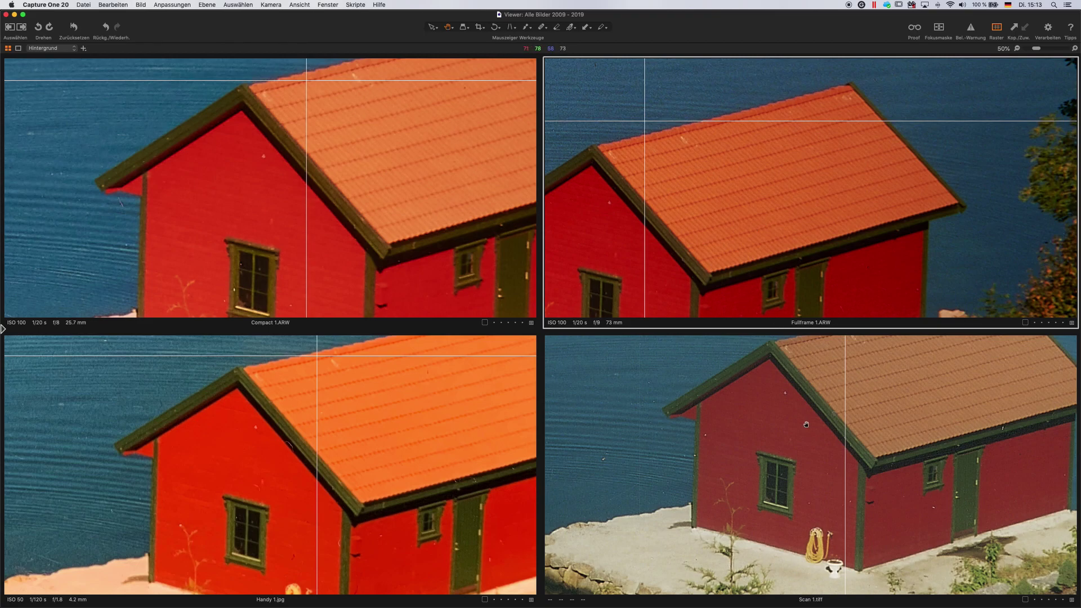
- Inspect the roof tiles in Handy 1.jpg close up, and zoom back out to the whole house
{"action": "left_click", "coordinate": [376, 448]}
{"action": "scroll", "coordinate": [376, 448], "scroll_direction": "down", "scroll_amount": 4}
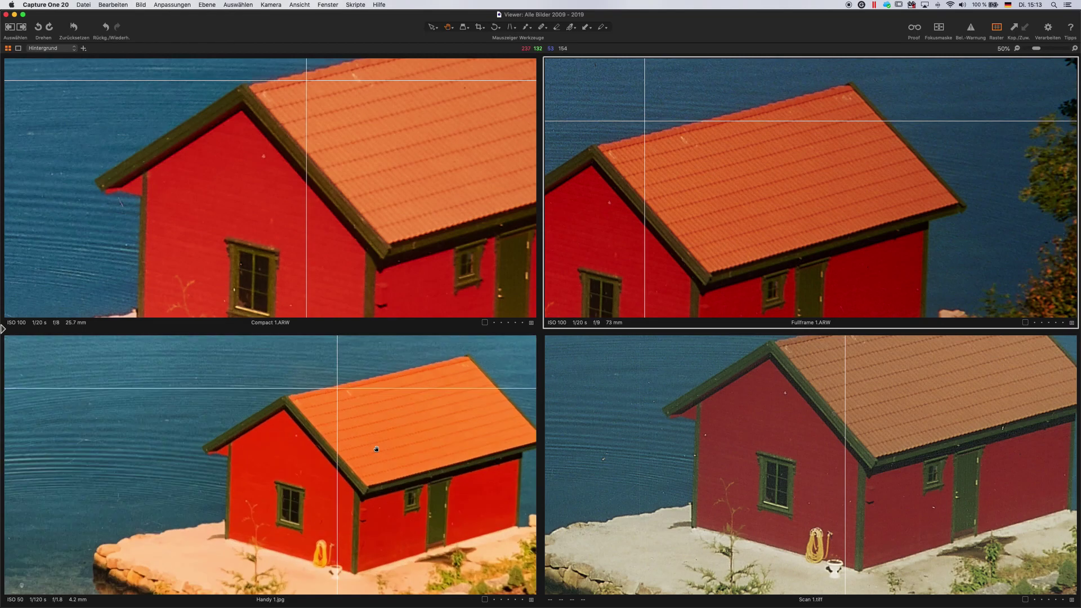
{"action": "left_click", "coordinate": [376, 449]}
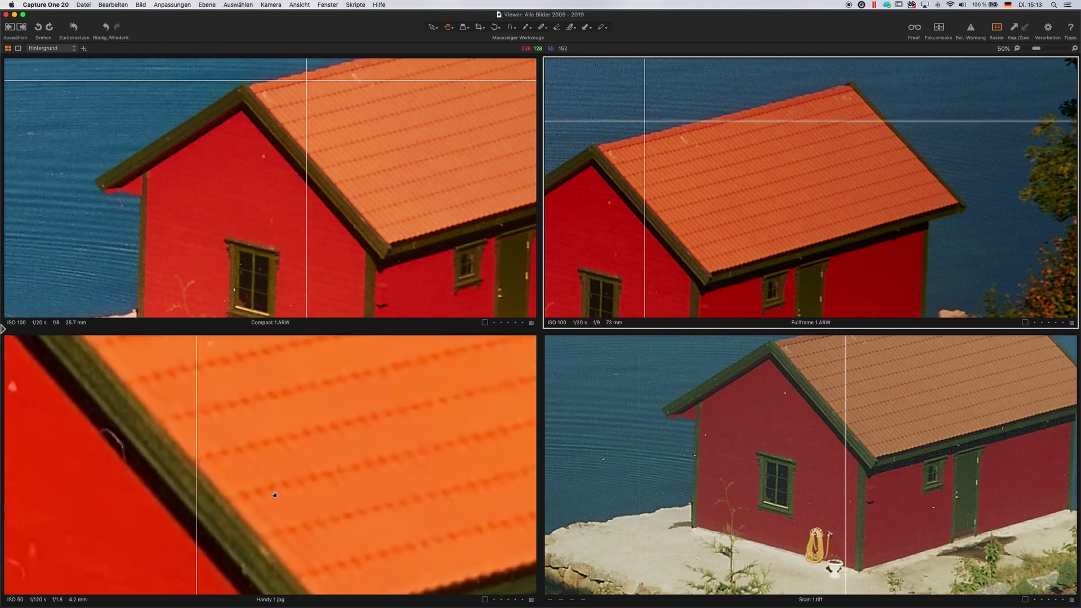
{"action": "left_click", "coordinate": [322, 476]}
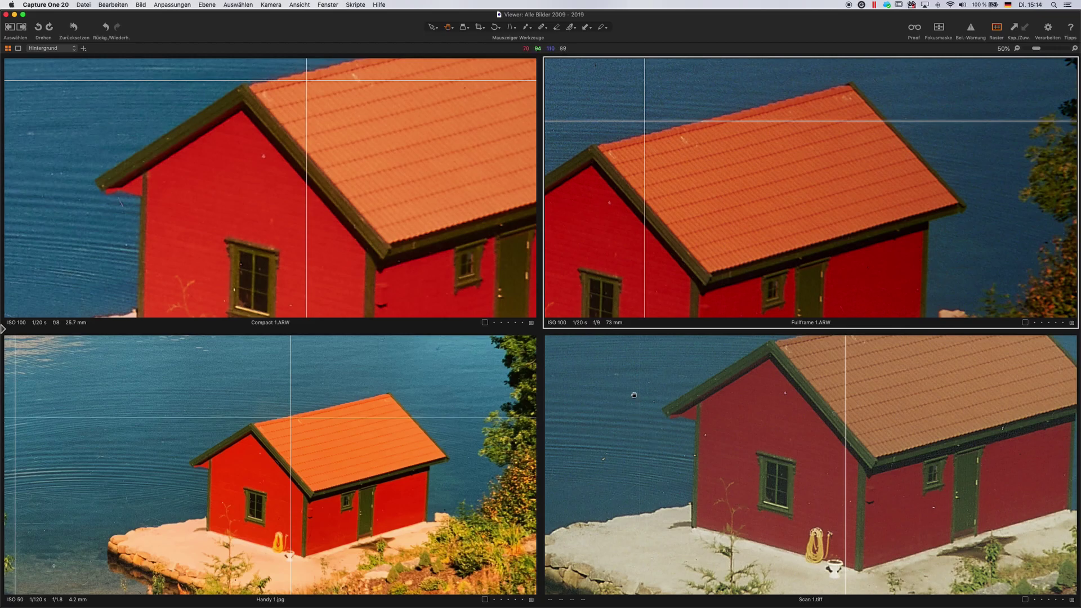
- Magnify the lake and rocks in Compact 2.ARW, FullFrame 2.ARW and Handy 2.jpg to compare their detail
{"action": "key", "text": "super+0"}
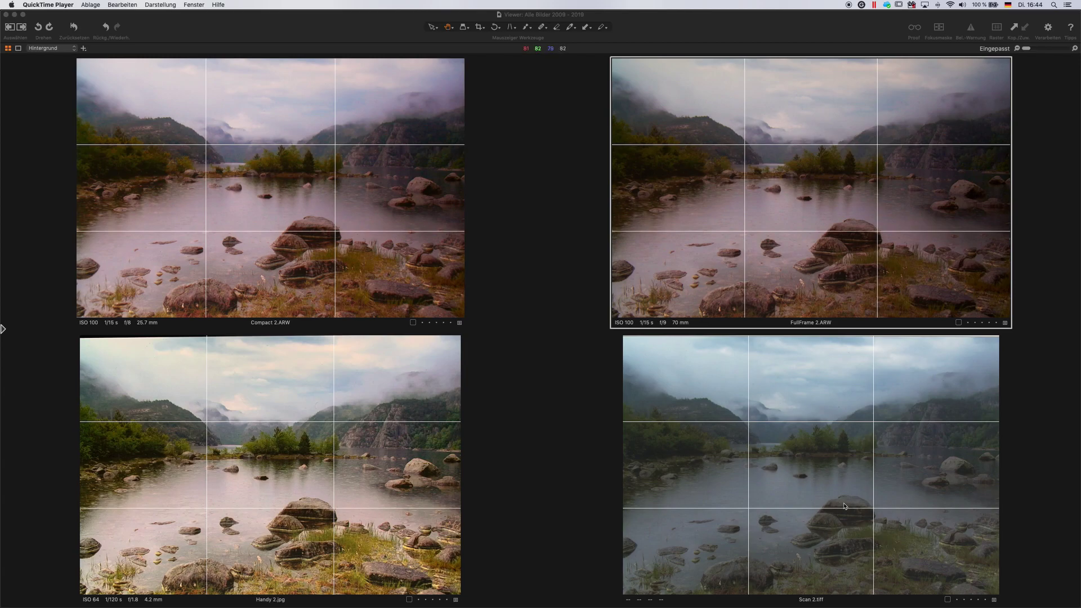
{"action": "scroll", "coordinate": [266, 208], "scroll_direction": "up", "scroll_amount": 5}
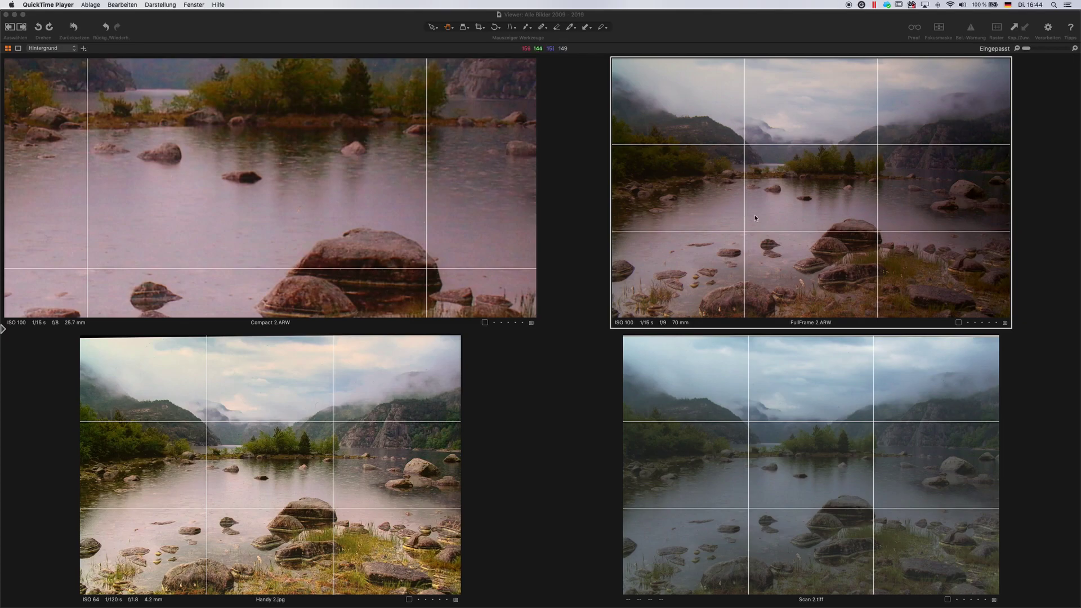
{"action": "scroll", "coordinate": [882, 210], "scroll_direction": "up", "scroll_amount": 5}
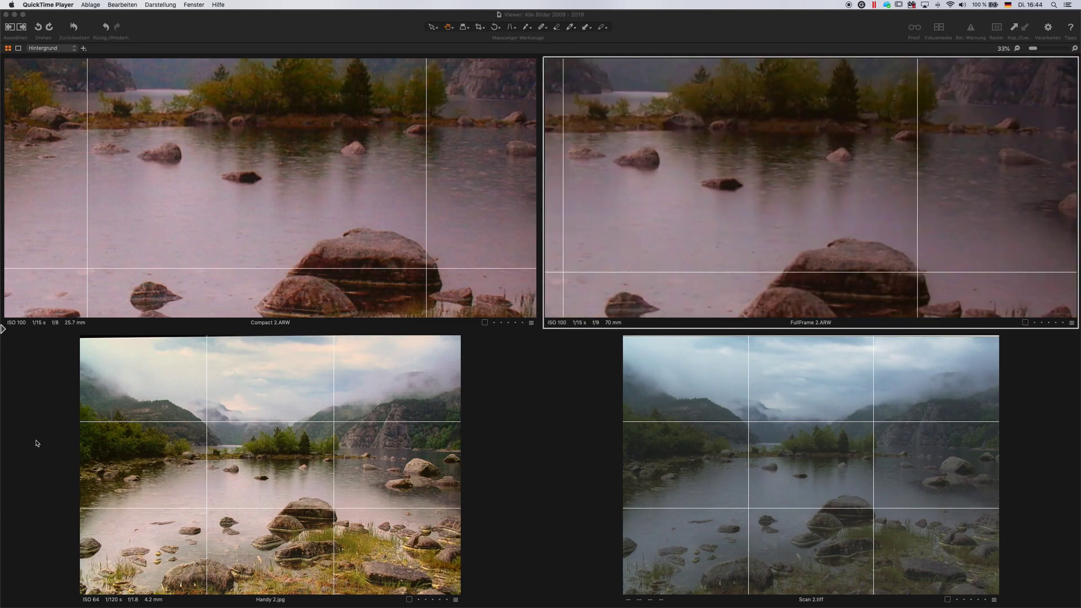
{"action": "scroll", "coordinate": [299, 486], "scroll_direction": "up", "scroll_amount": 5}
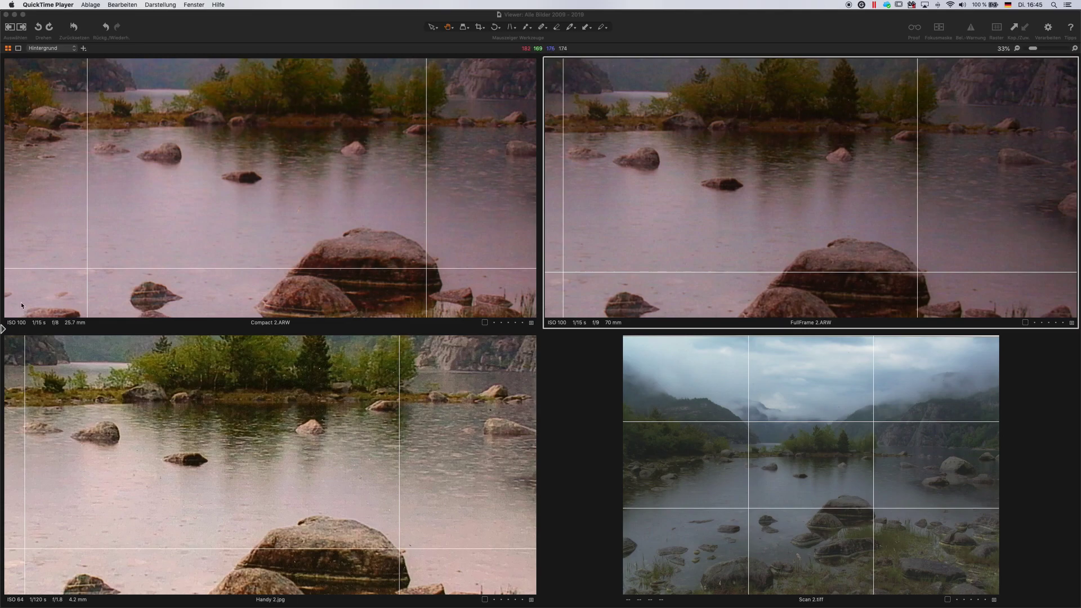
- Sharpen FullFrame 2.ARW and Compact 2.ARW more strongly by raising the sharpening radius of each image
{"action": "left_click", "coordinate": [3, 330]}
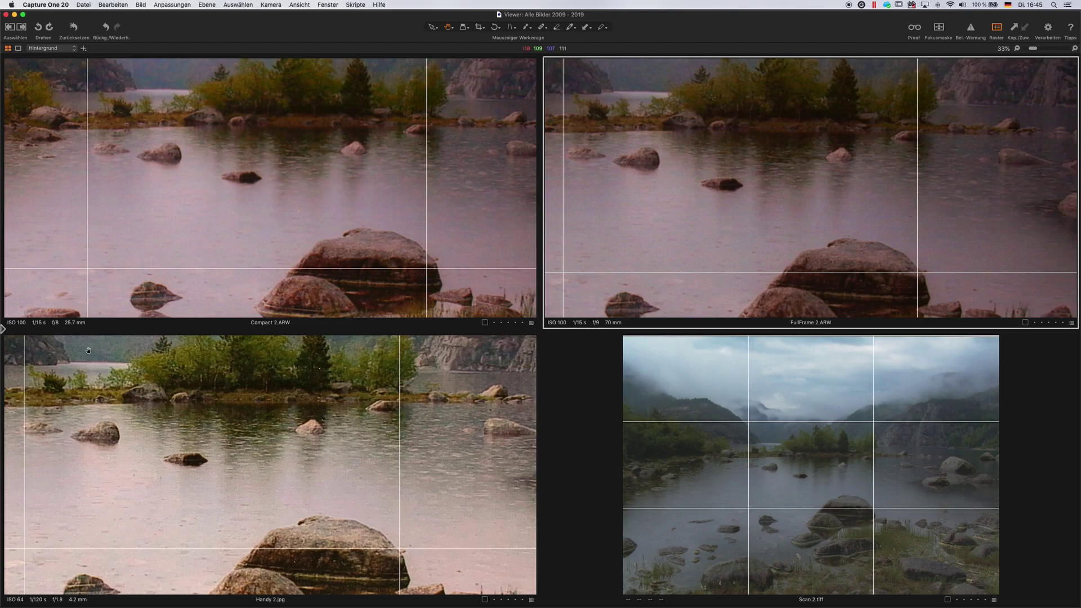
{"action": "mouse_move", "coordinate": [4, 331]}
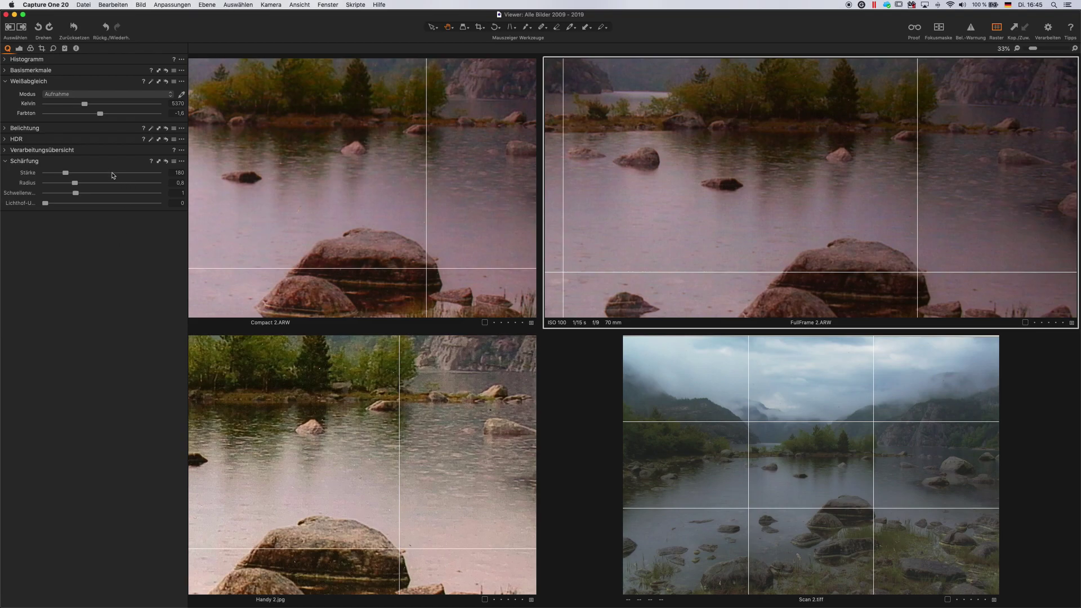
{"action": "left_click_drag", "start_coordinate": [75, 183], "coordinate": [140, 179]}
{"action": "key", "text": "super+t"}
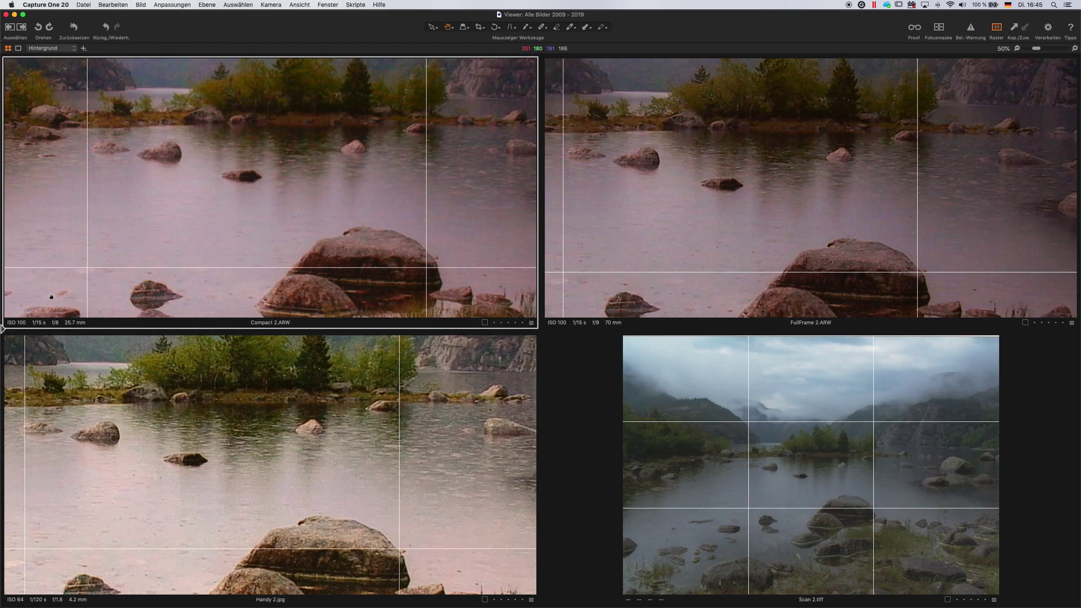
{"action": "mouse_move", "coordinate": [3, 332]}
{"action": "left_click_drag", "start_coordinate": [85, 183], "coordinate": [144, 177]}
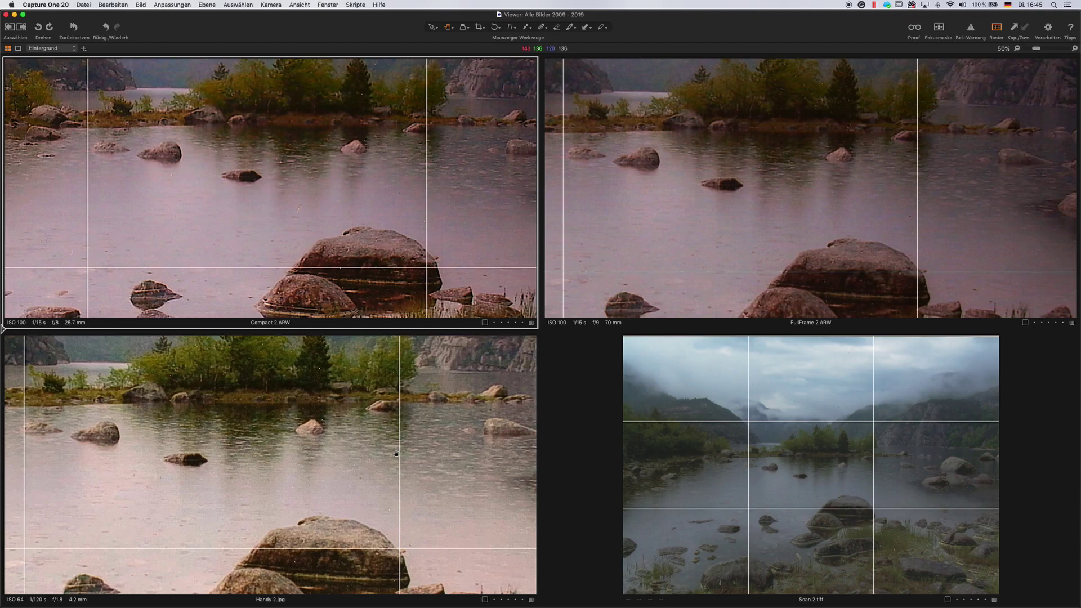
- Return Handy 2.jpg, Compact 2.ARW and FullFrame 2.ARW to the fitted full-image view
{"action": "double_click", "coordinate": [397, 454]}
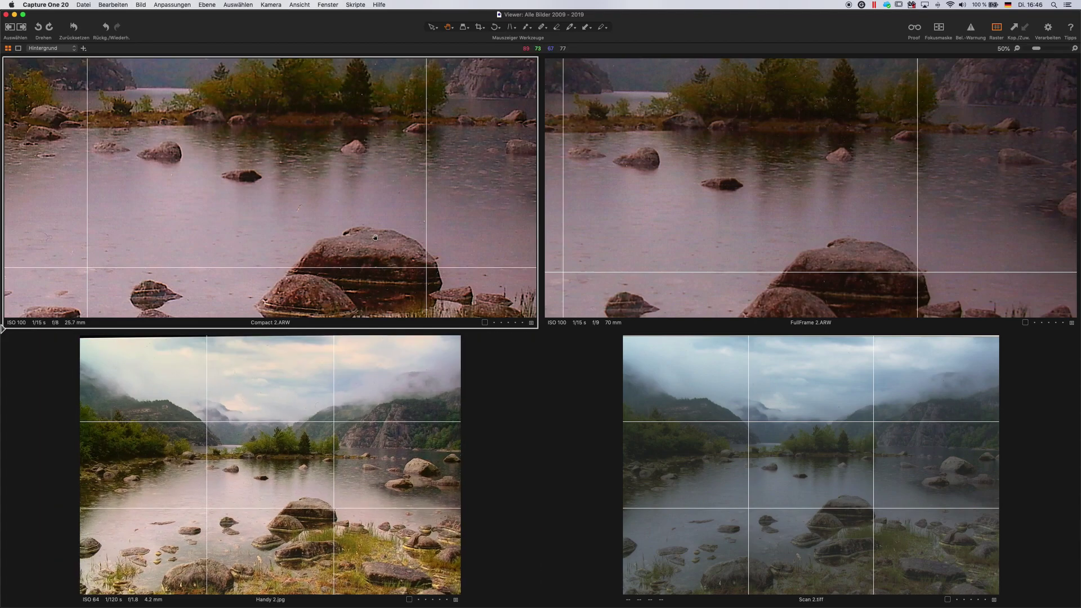
{"action": "double_click", "coordinate": [375, 237]}
{"action": "double_click", "coordinate": [748, 190]}
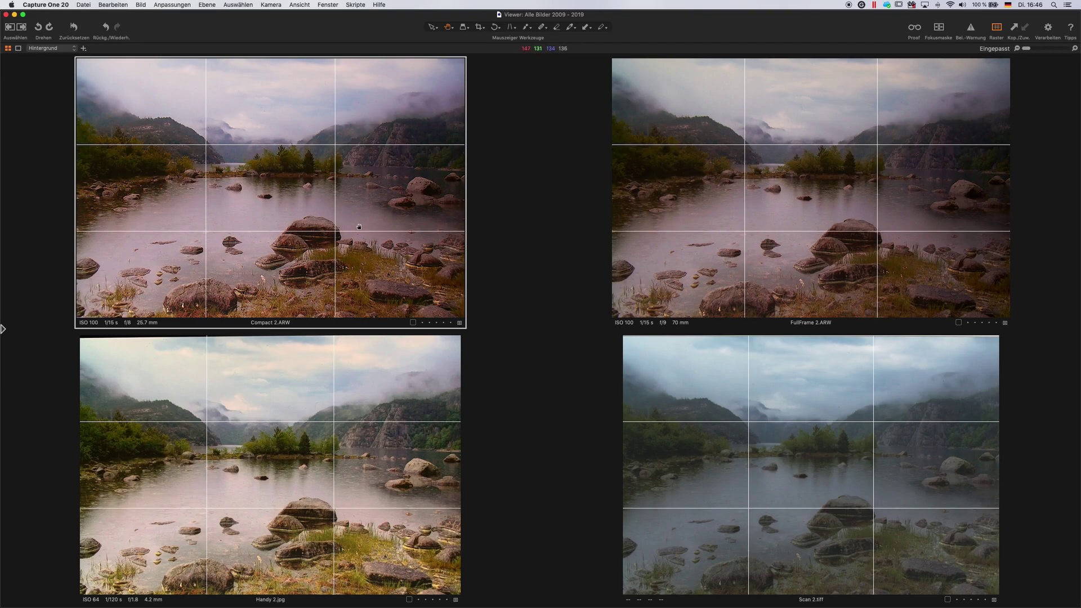
- Magnify the lake in Scan 2.tiff to 67% and raise its sharpening strength to roughly the middle of the range
{"action": "left_click", "coordinate": [818, 469]}
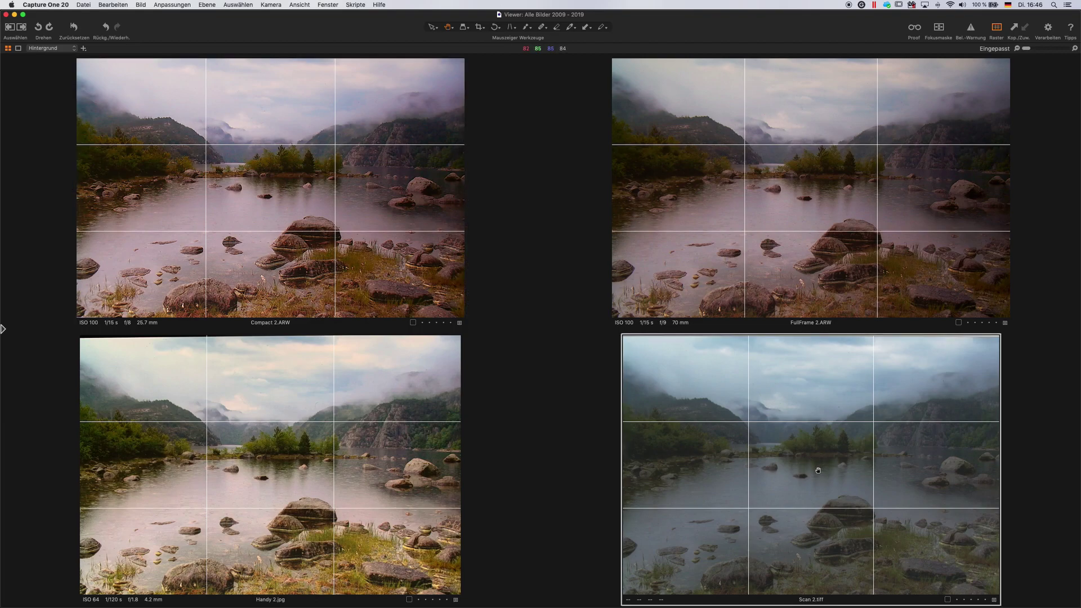
{"action": "scroll", "coordinate": [818, 471], "scroll_direction": "up", "scroll_amount": 3}
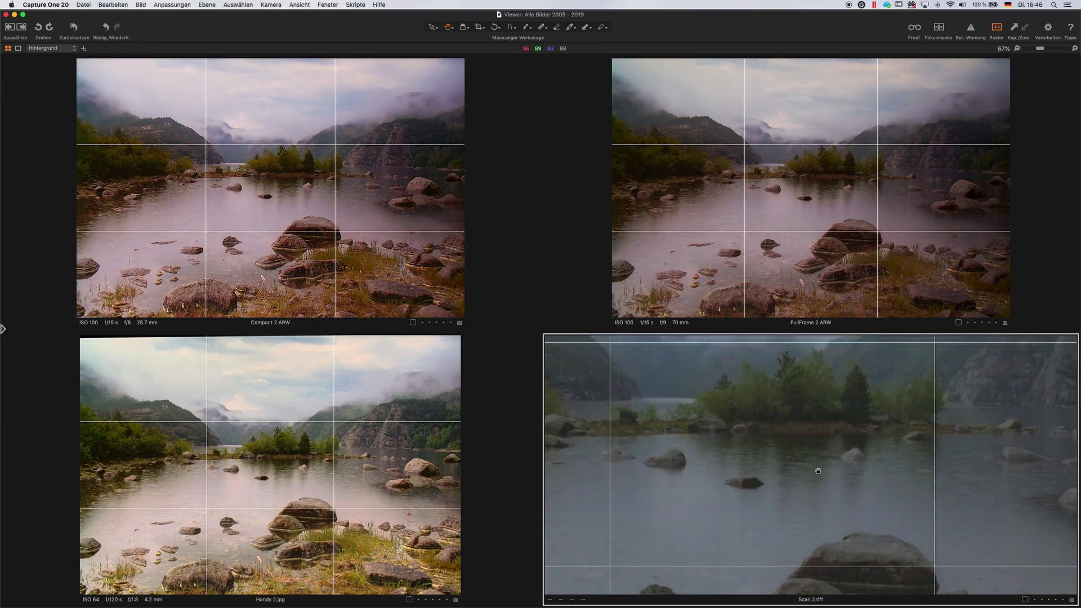
{"action": "scroll", "coordinate": [818, 470], "scroll_direction": "up", "scroll_amount": 2}
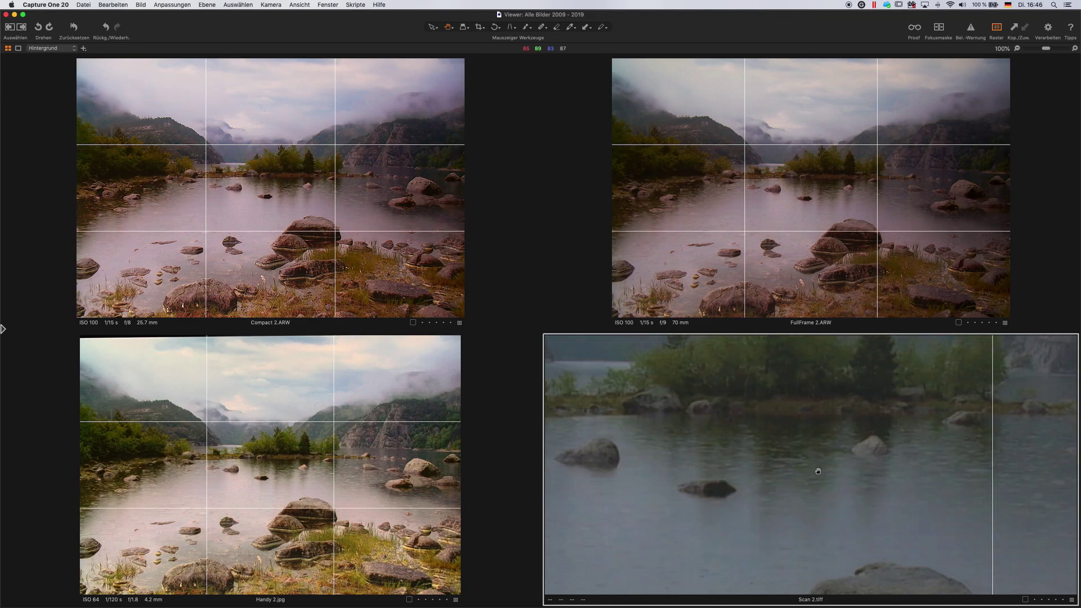
{"action": "scroll", "coordinate": [817, 471], "scroll_direction": "down", "scroll_amount": 2}
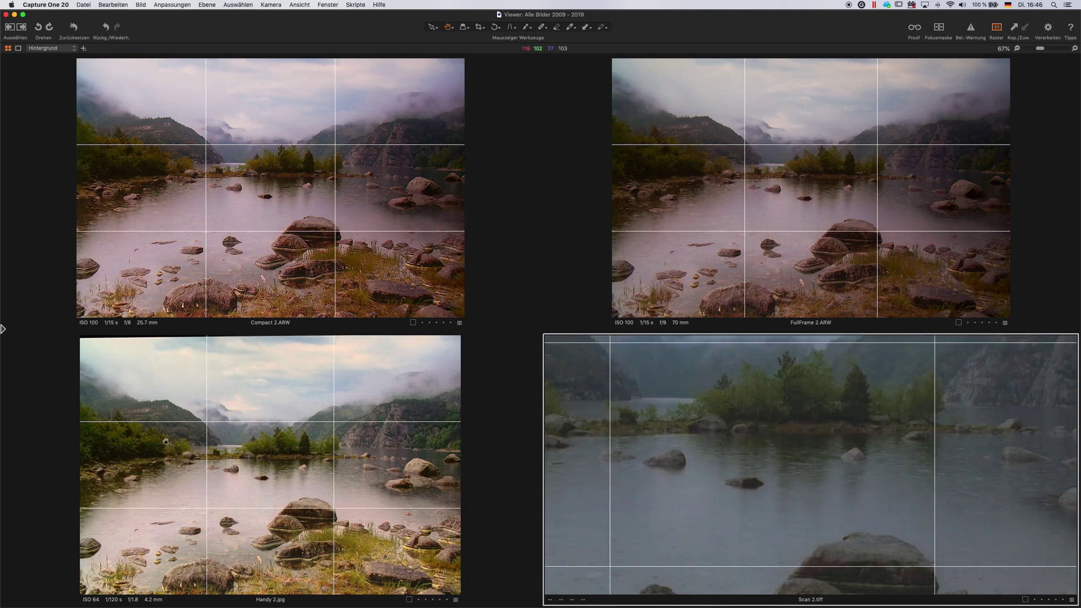
{"action": "mouse_move", "coordinate": [5, 336]}
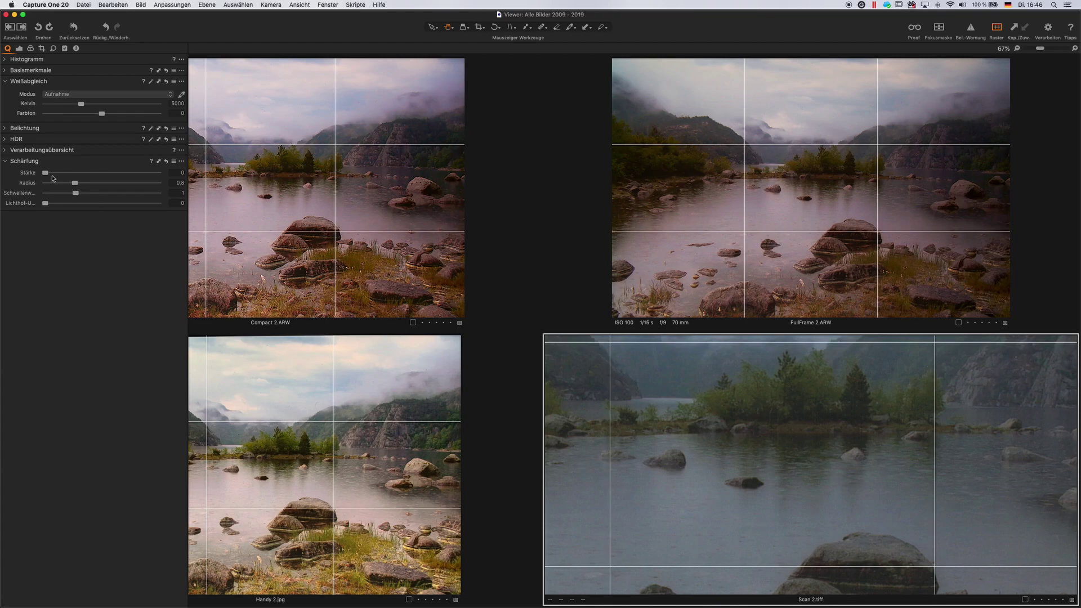
{"action": "left_click_drag", "start_coordinate": [45, 173], "coordinate": [101, 172]}
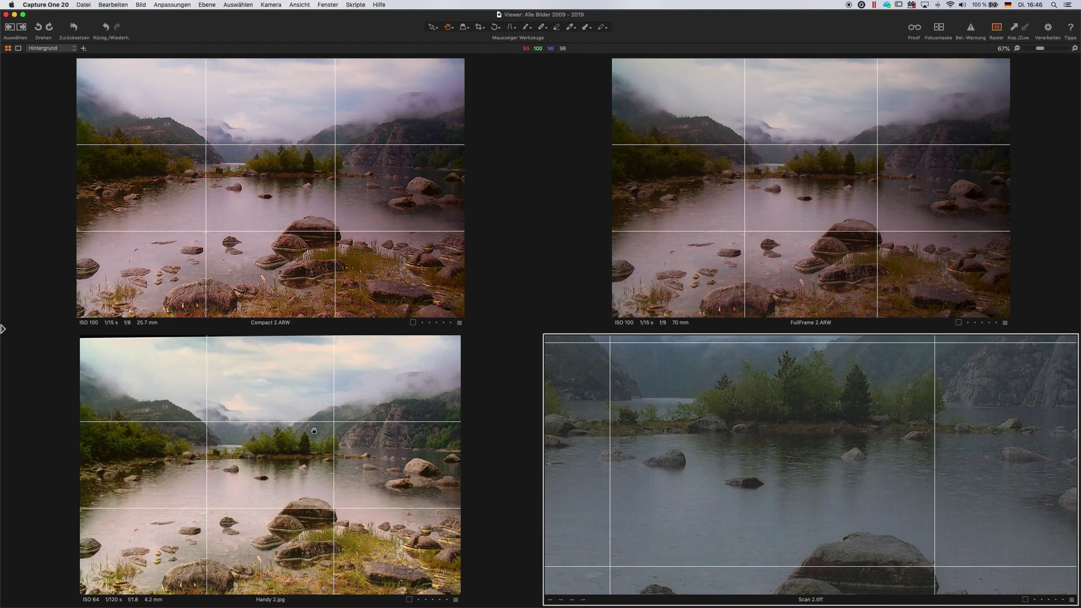
- Return Scan 2.tiff to the fitted view and make FullFrame 2.ARW the active image in the comparison
{"action": "left_click", "coordinate": [299, 446]}
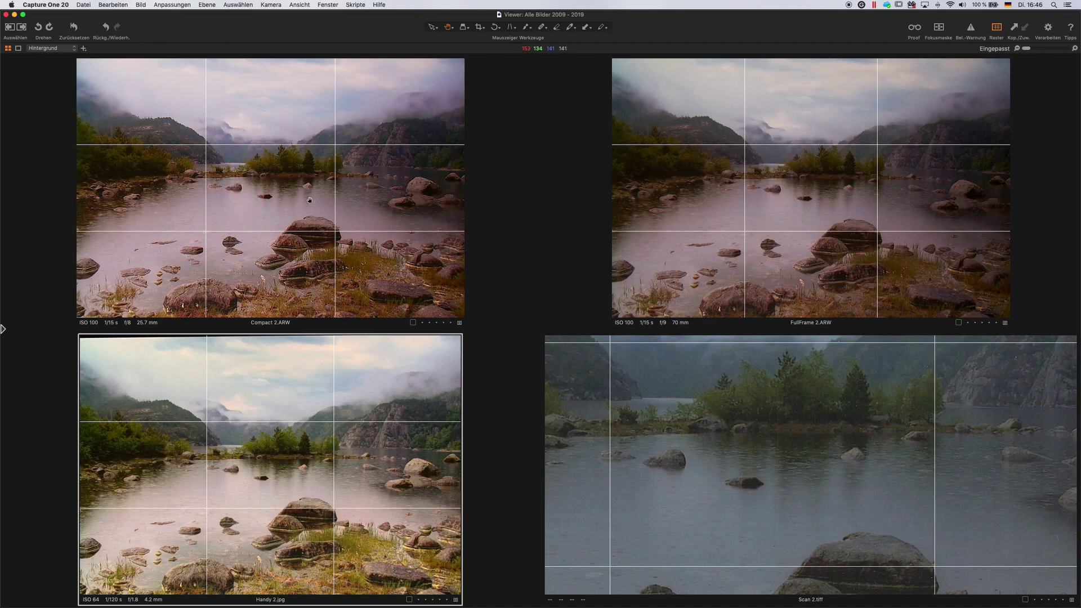
{"action": "left_click", "coordinate": [958, 479]}
{"action": "key", "text": "Left"}
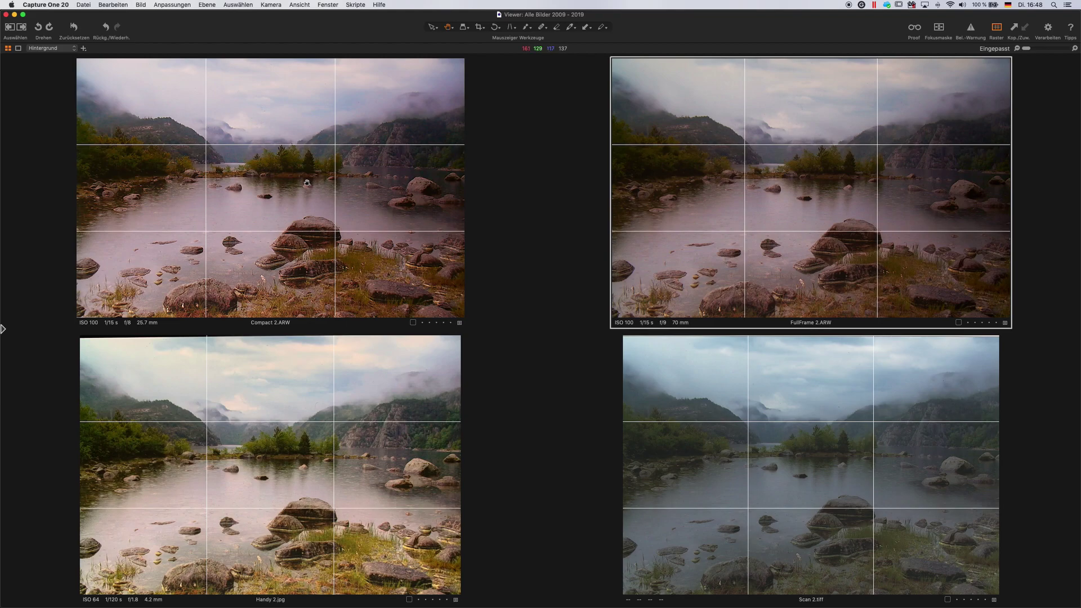
- Magnify the large rock in Compact 2.ARW and FullFrame 2.ARW, setting FullFrame 2.ARW to 33% with matching framing for comparison
{"action": "left_click", "coordinate": [313, 227]}
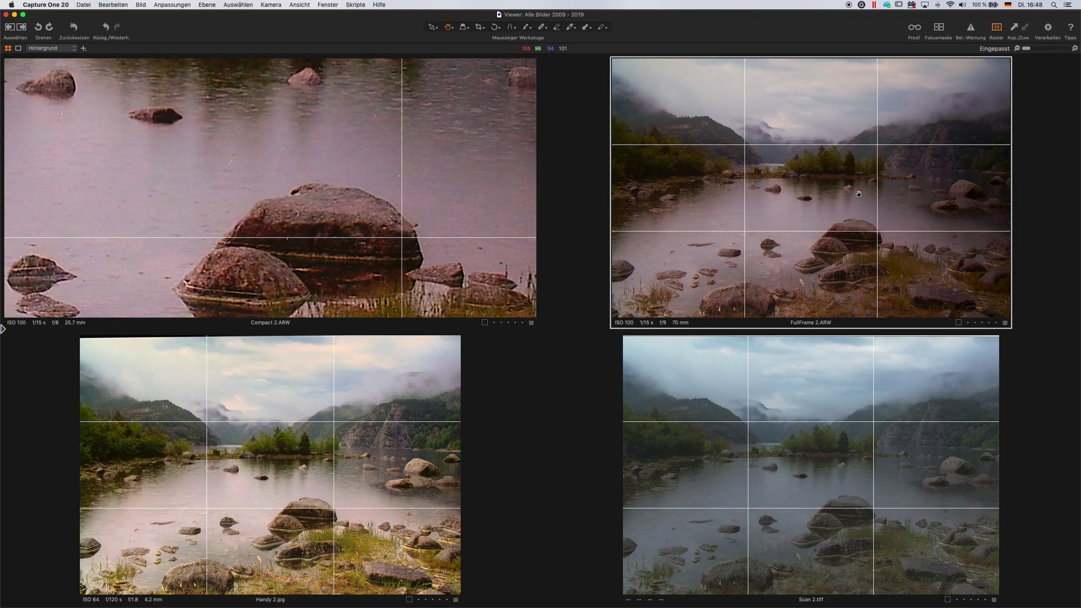
{"action": "left_click", "coordinate": [843, 233]}
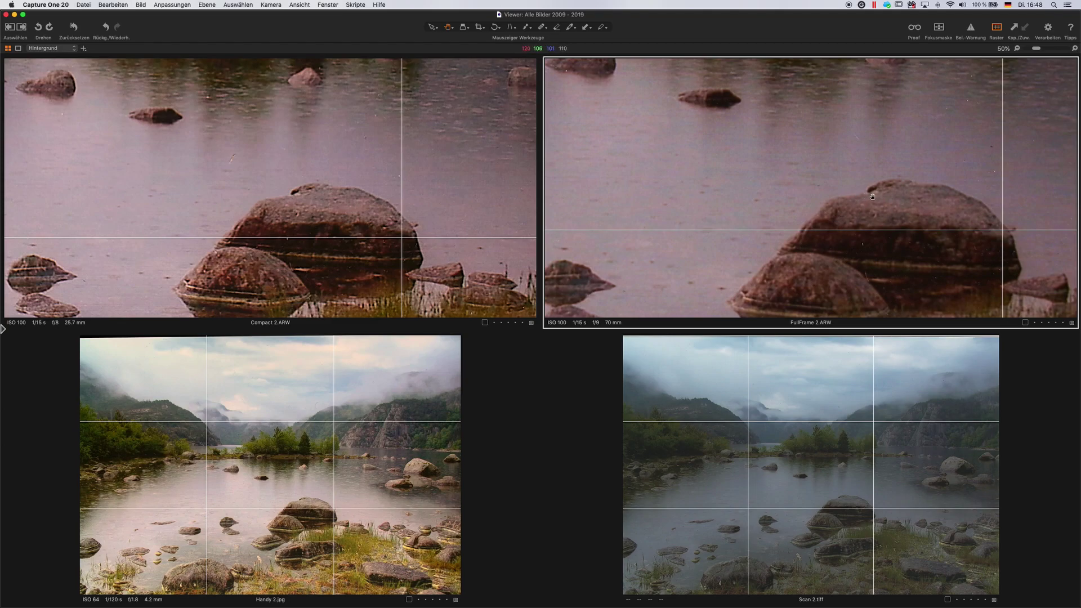
{"action": "scroll", "coordinate": [849, 200], "scroll_direction": "down", "scroll_amount": 1}
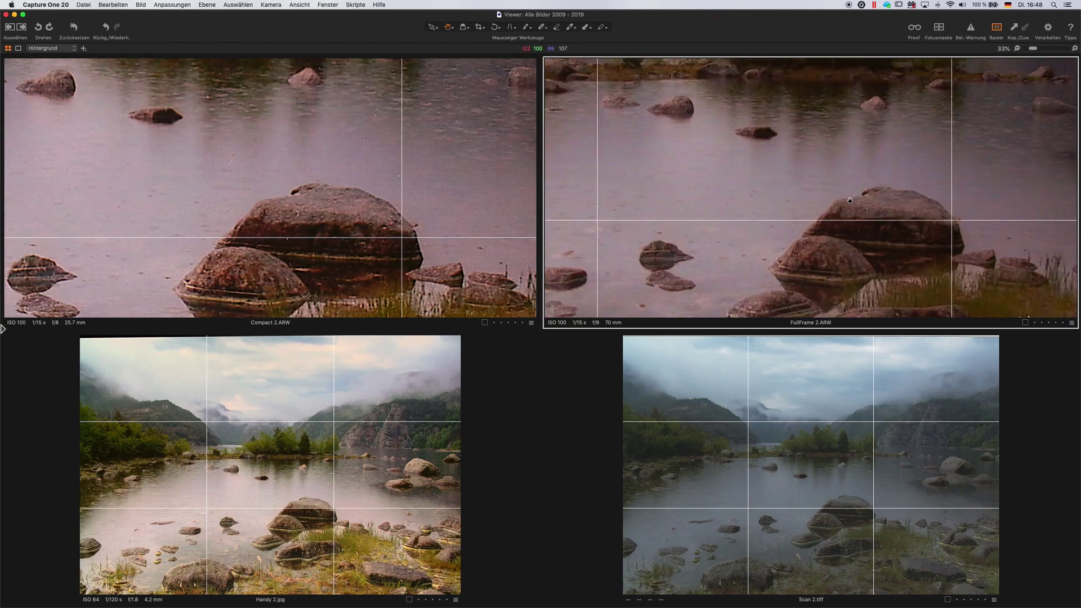
{"action": "scroll", "coordinate": [849, 200], "scroll_direction": "down", "scroll_amount": 1}
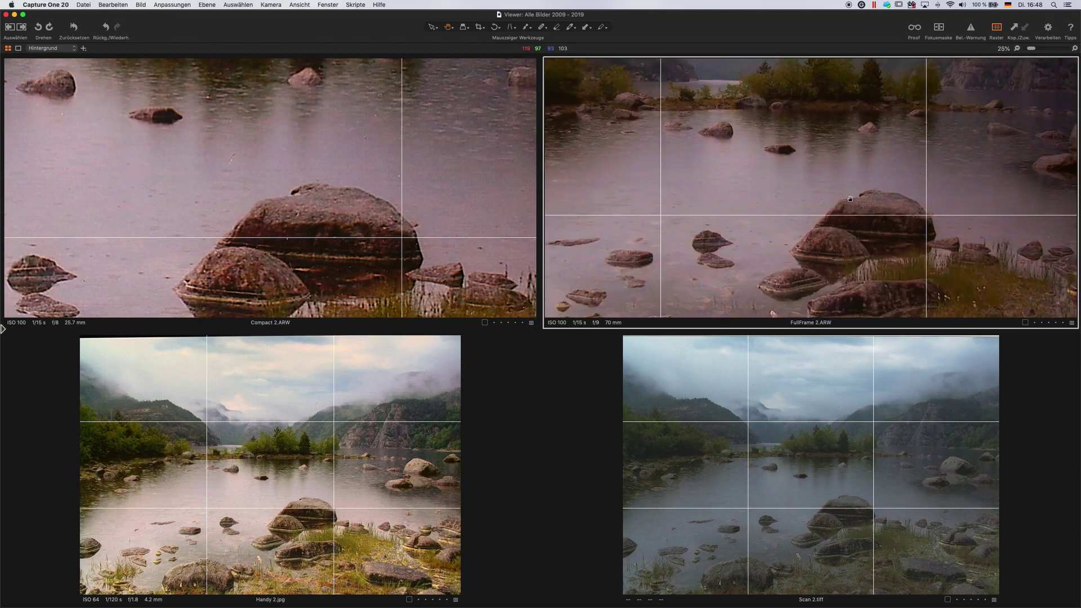
{"action": "scroll", "coordinate": [849, 199], "scroll_direction": "up", "scroll_amount": 1}
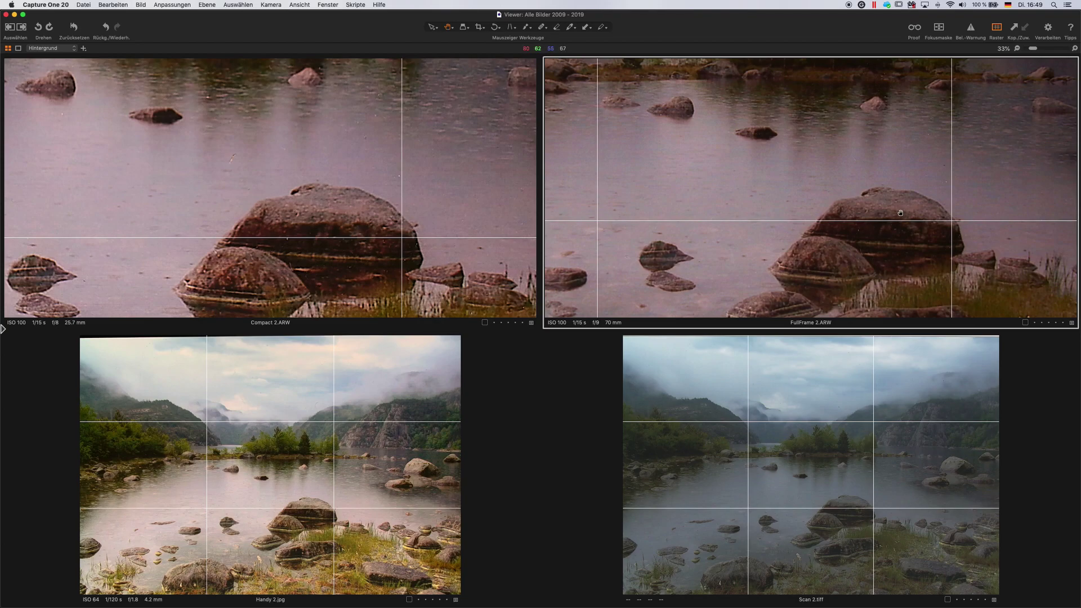
{"action": "left_click_drag", "start_coordinate": [884, 208], "coordinate": [868, 223]}
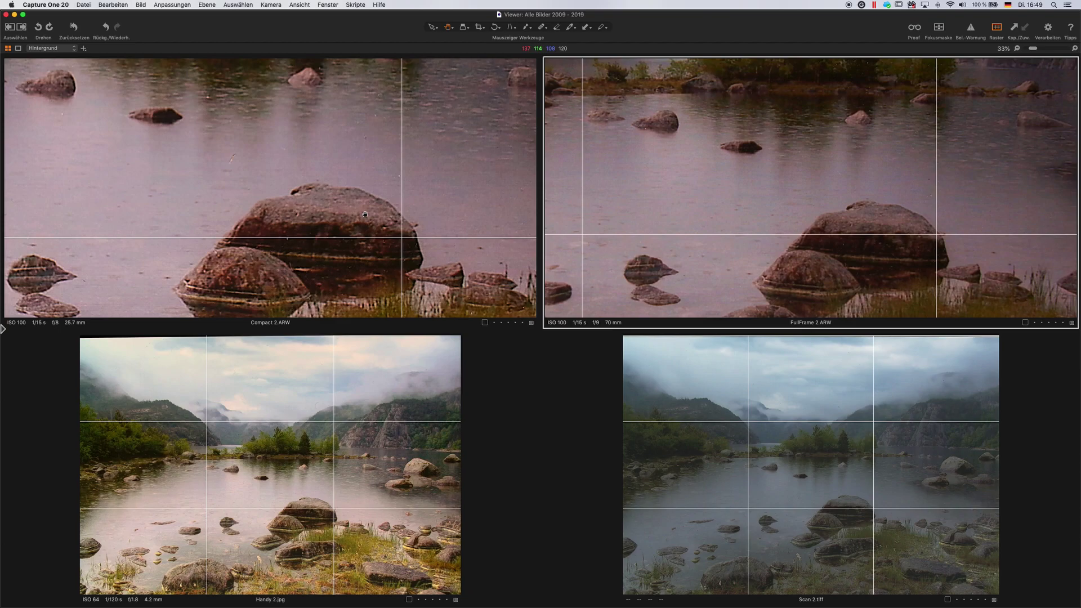